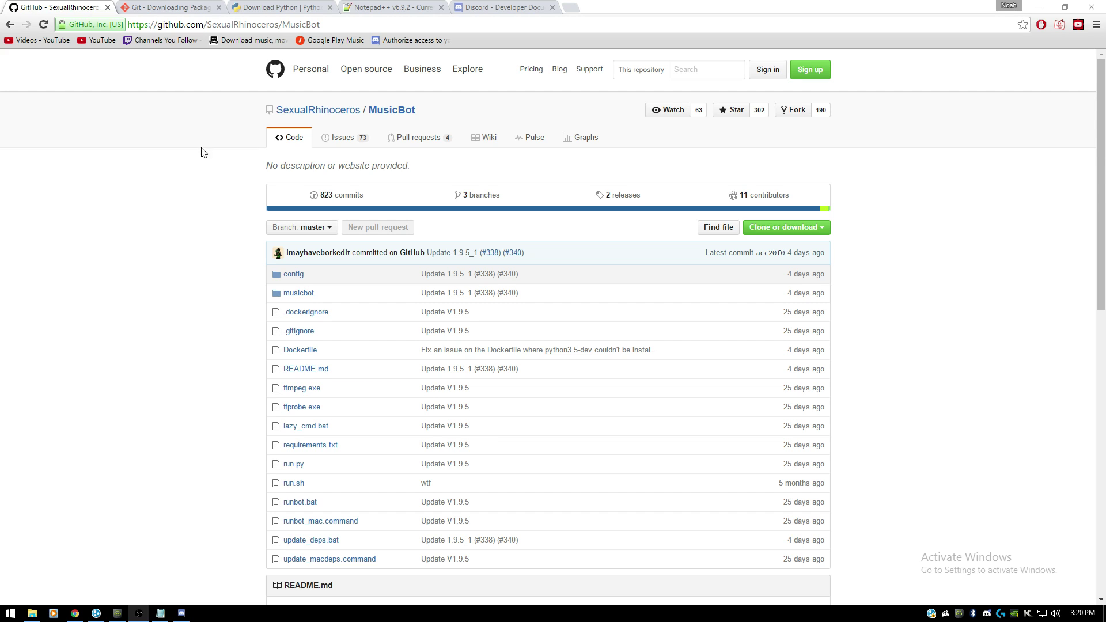
# Step: Download the MusicBot repository from GitHub as a ZIP, then go to the Git downloads page
pyautogui.click(788, 227)
pyautogui.click(788, 229)
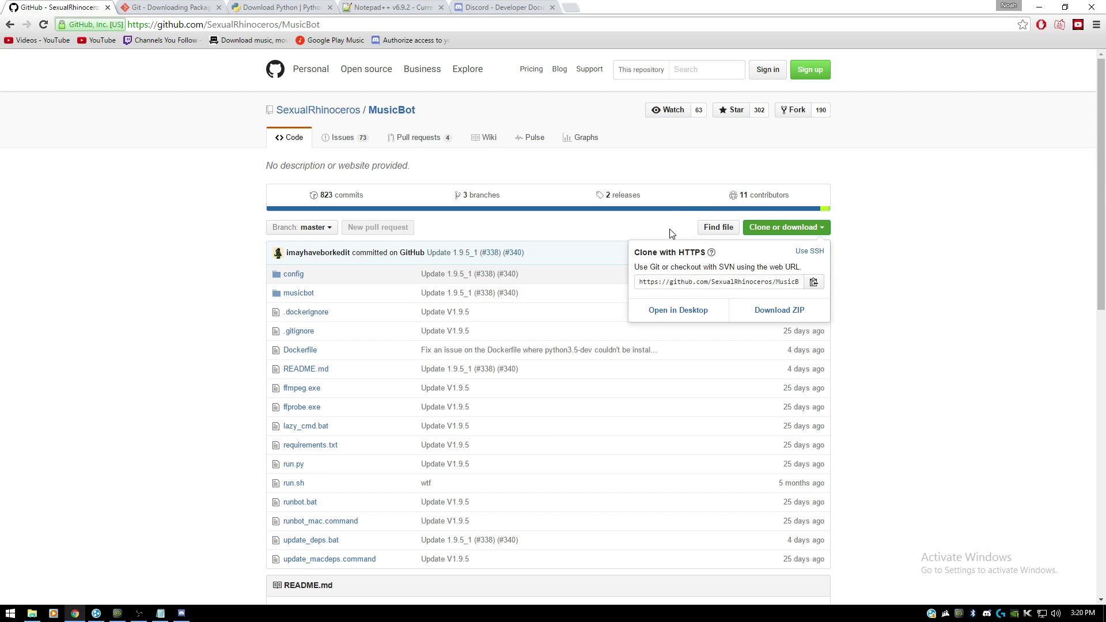
pyautogui.click(769, 314)
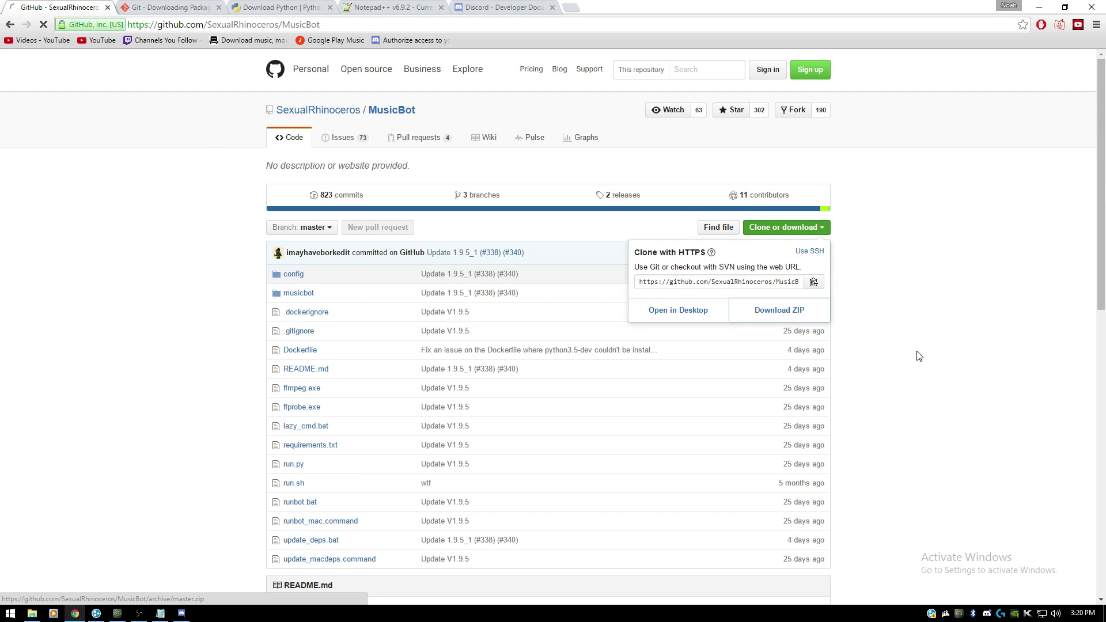
pyautogui.click(941, 330)
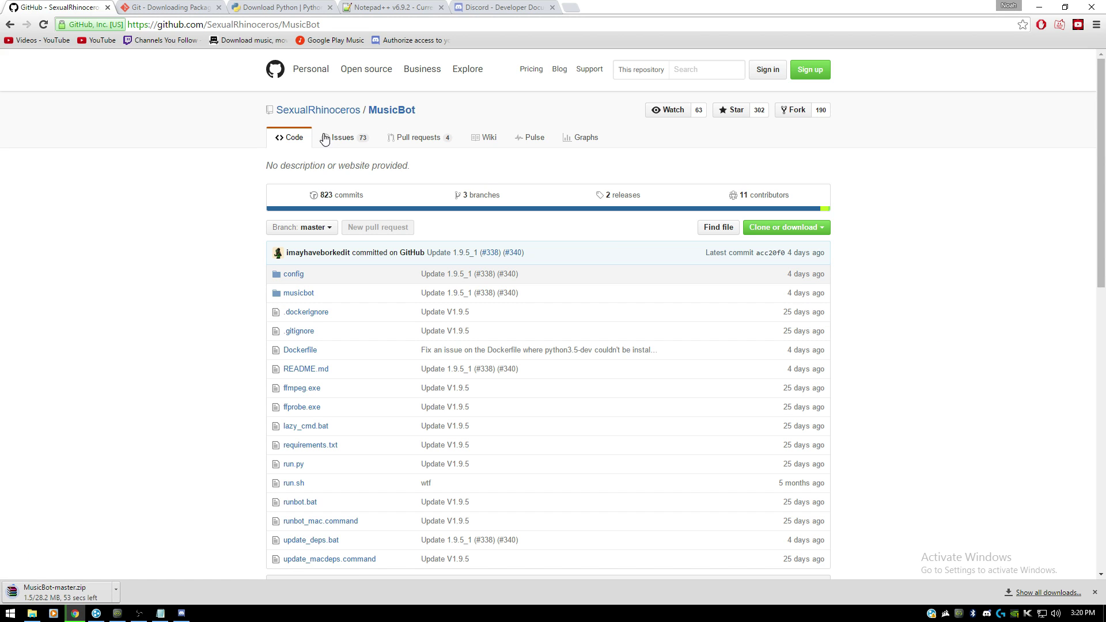
pyautogui.click(148, 5)
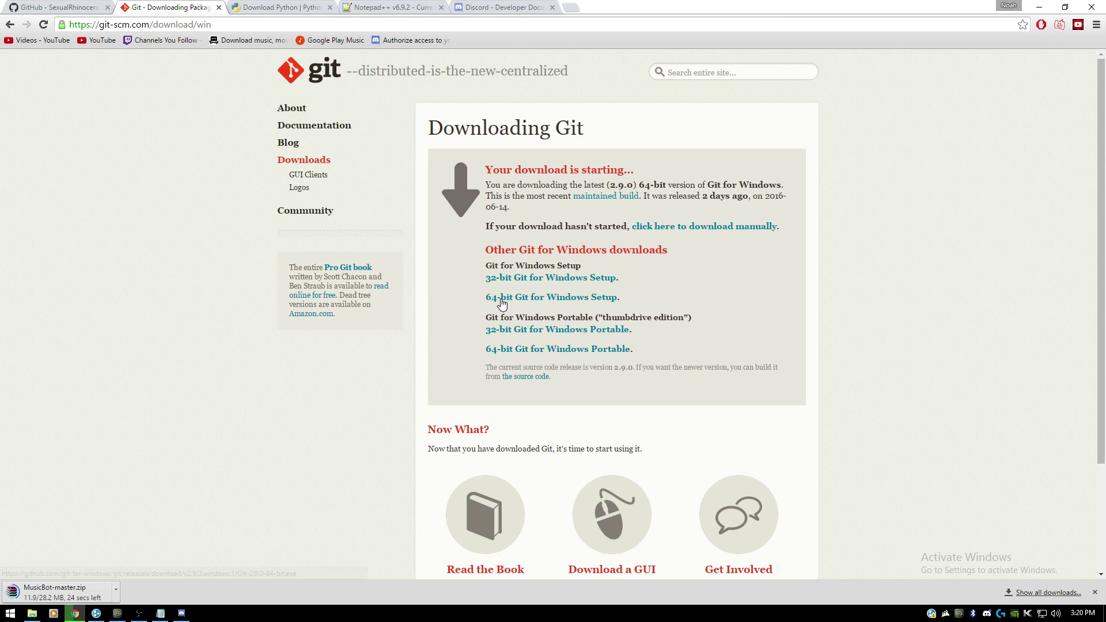
# Step: Download Git for Windows 64-bit and the Notepad++ 6.9.2 installer, ending on Discord My Applications
pyautogui.click(501, 299)
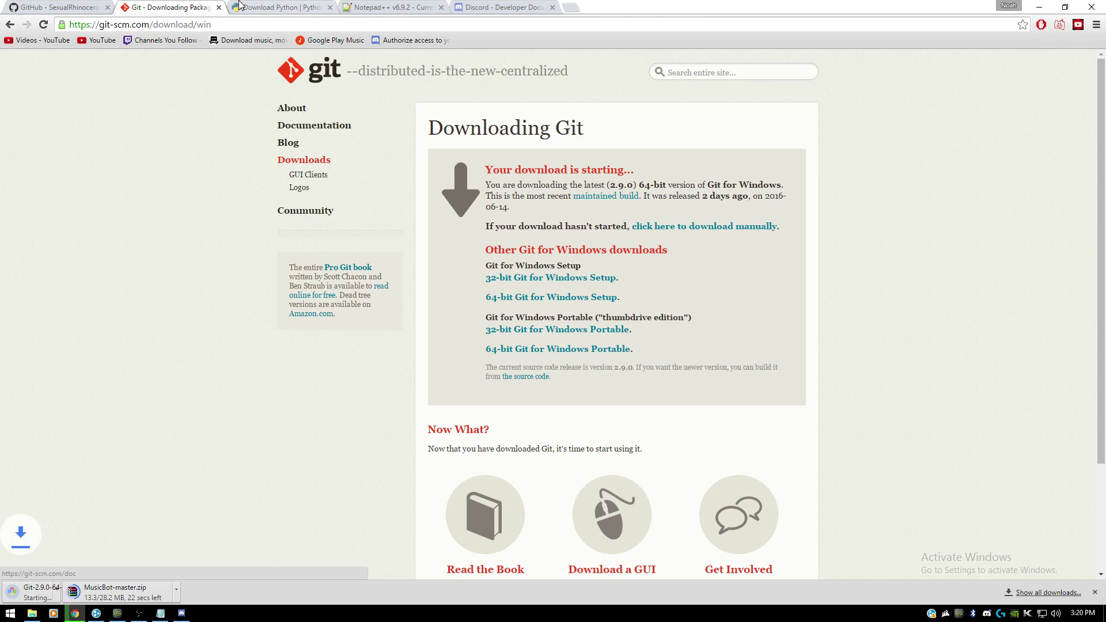
pyautogui.hotkey('ctrl', 'Tab')
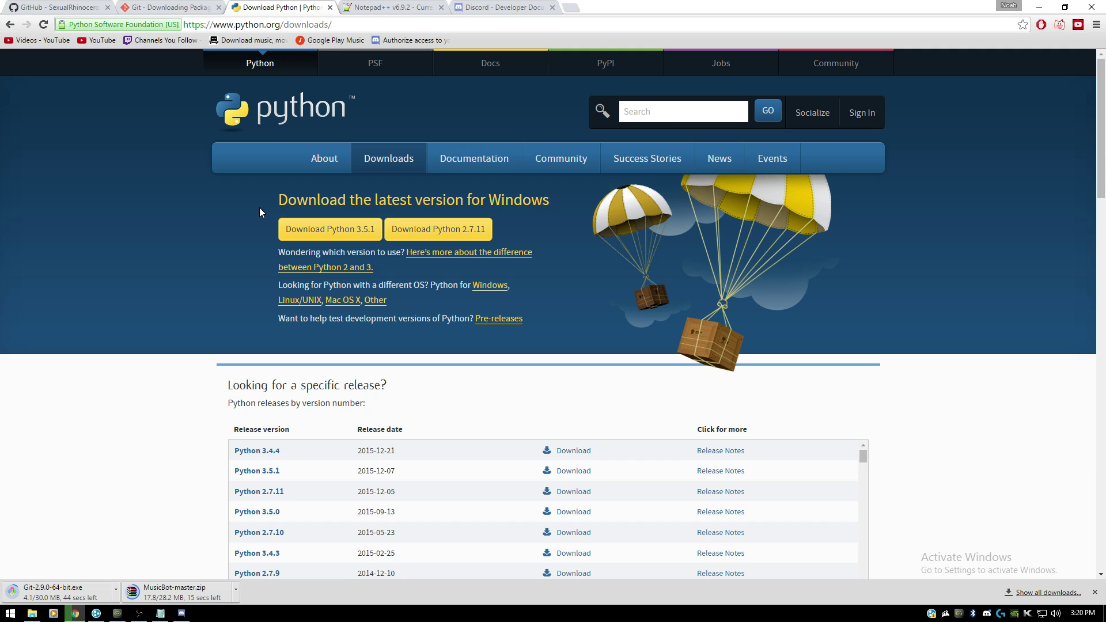
pyautogui.moveTo(390, 156)
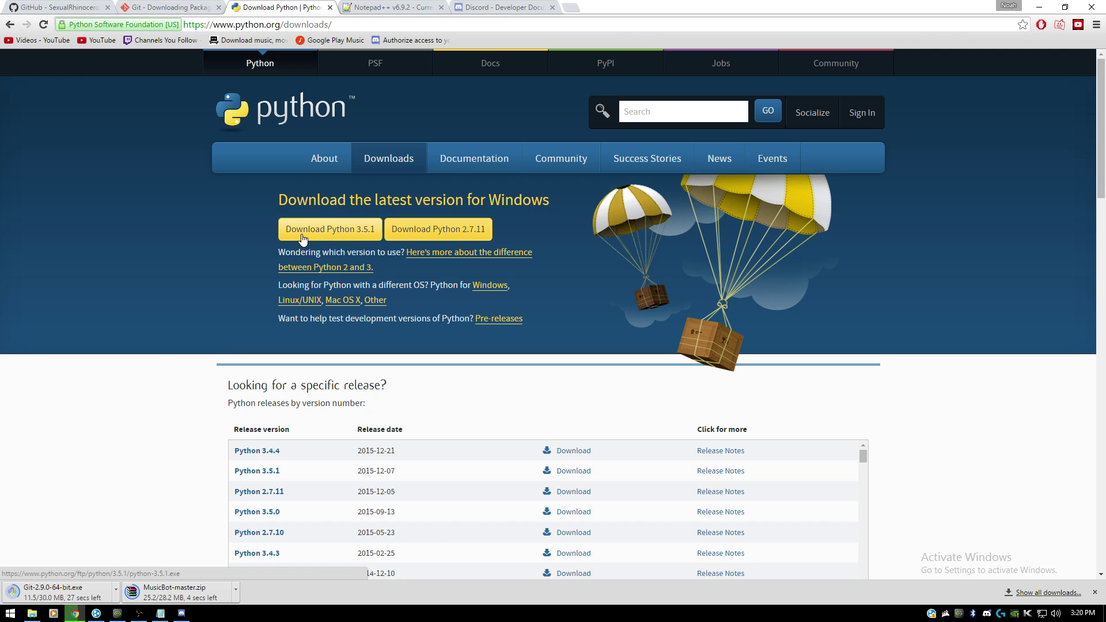
pyautogui.click(392, 7)
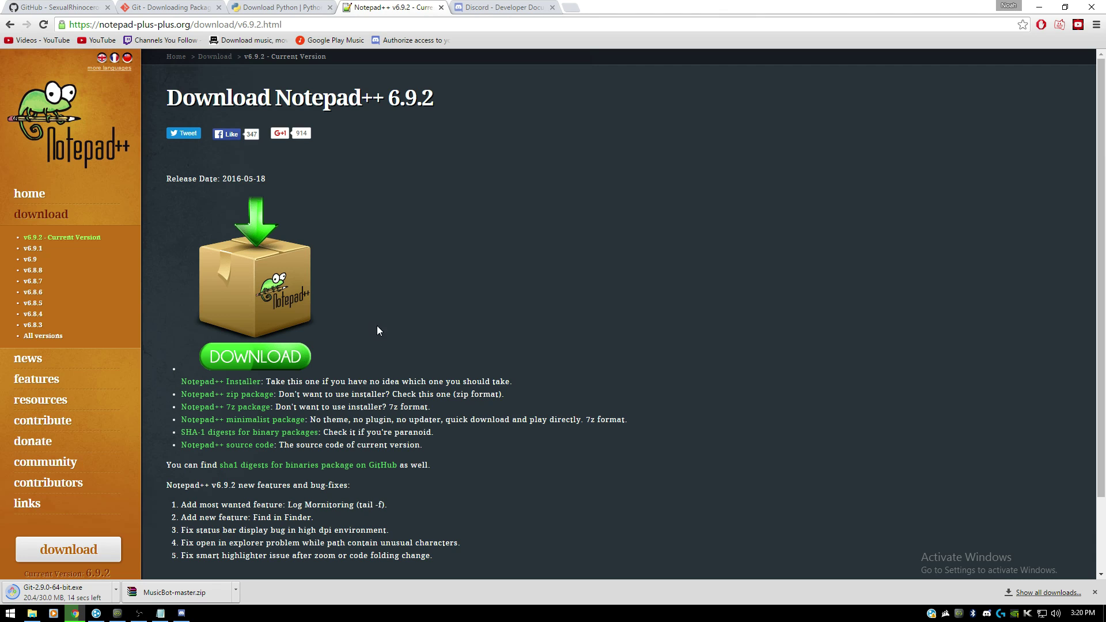
pyautogui.click(243, 356)
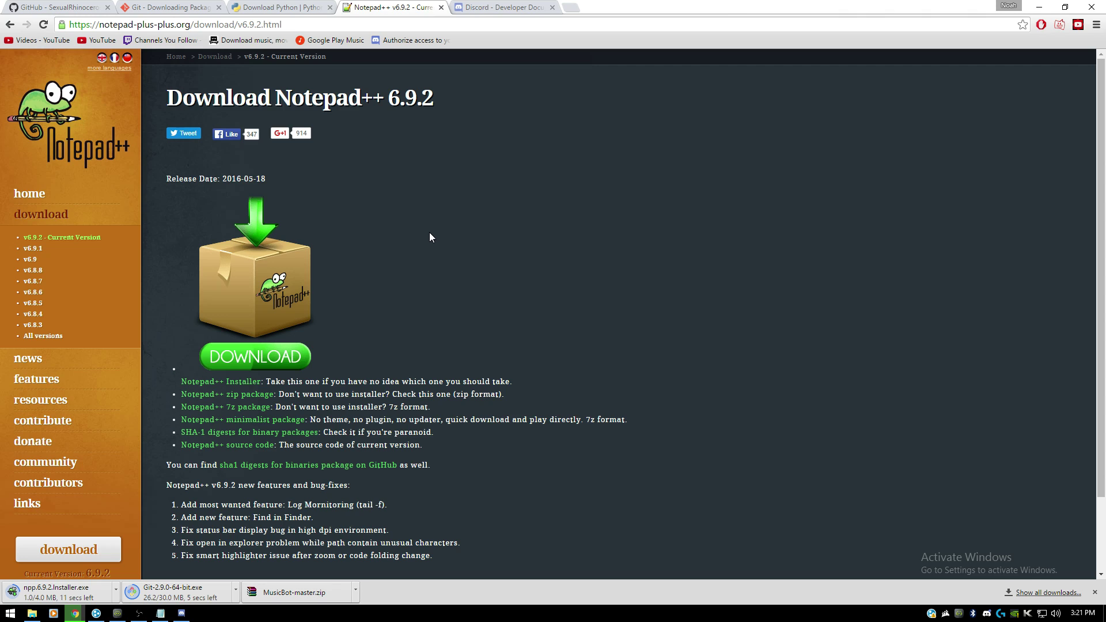
pyautogui.click(513, 9)
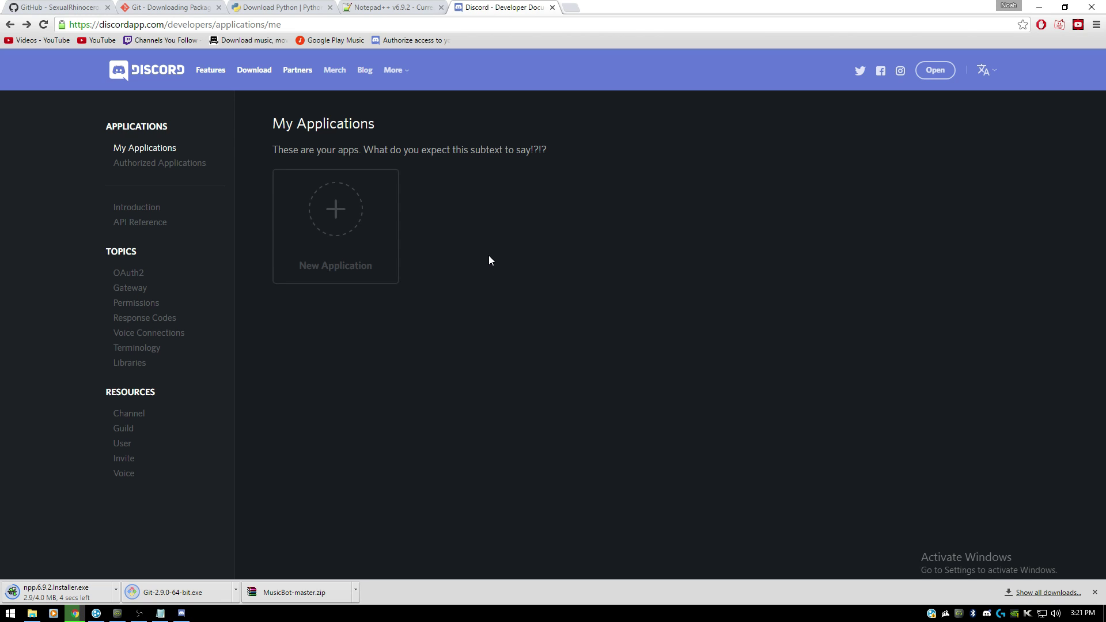
# Step: Log out of the Discord web app and sign in with a different saved account
pyautogui.click(935, 69)
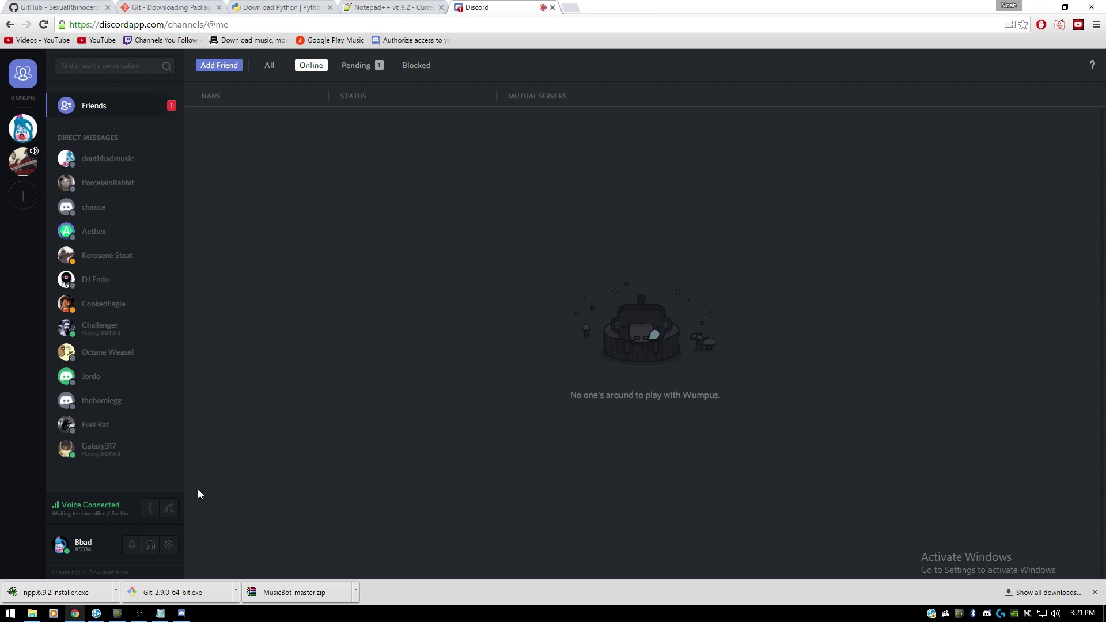
pyautogui.click(170, 546)
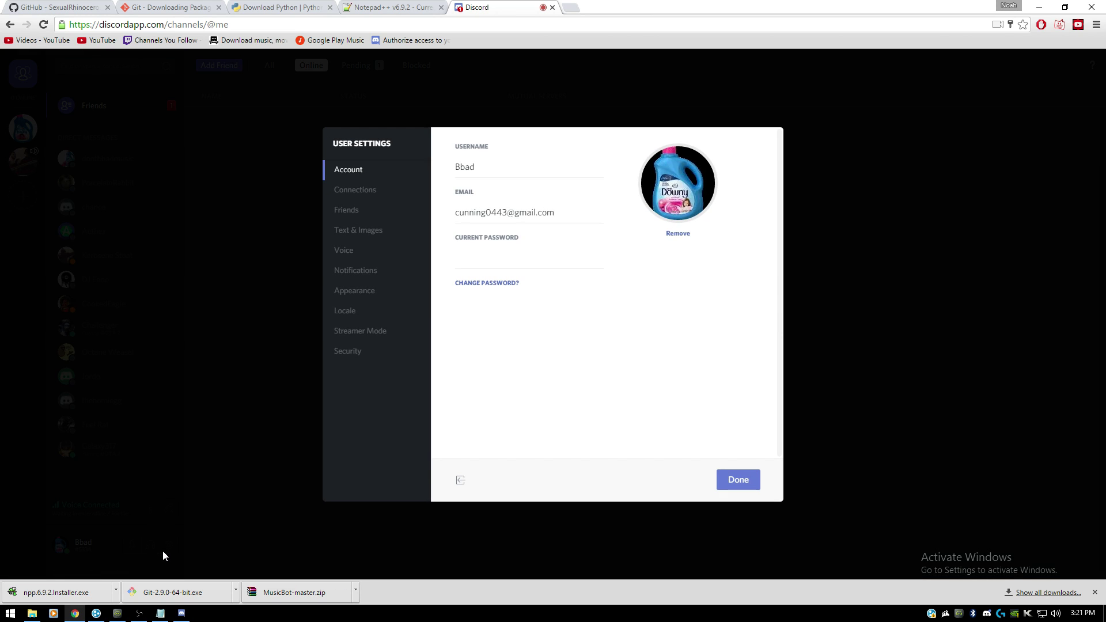
pyautogui.click(469, 482)
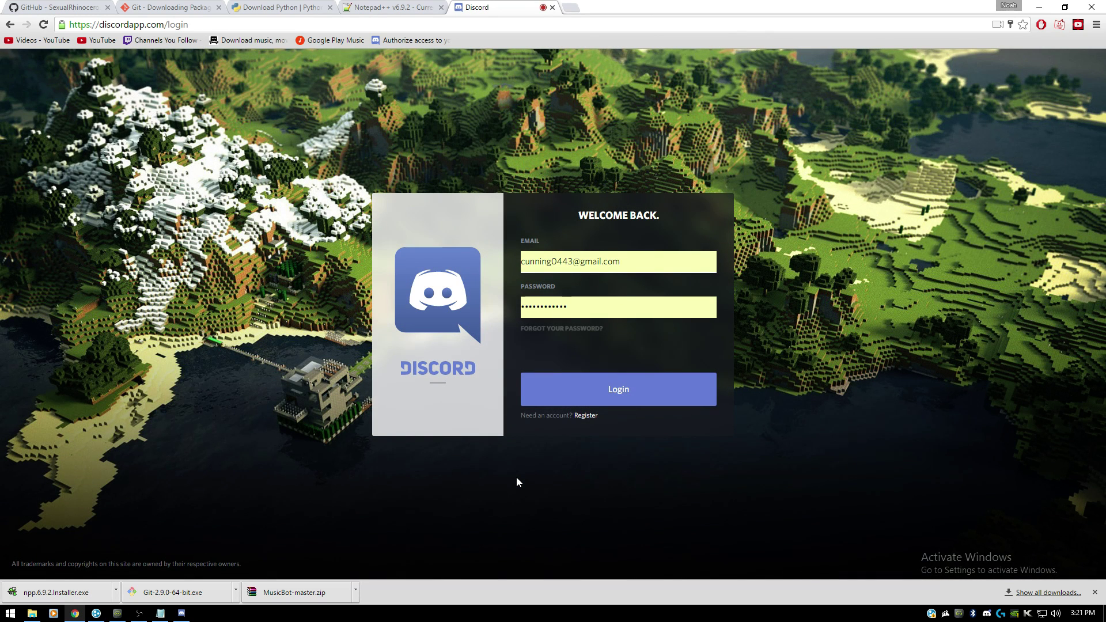
pyautogui.click(572, 263)
pyautogui.hotkey('ctrl', 'a')
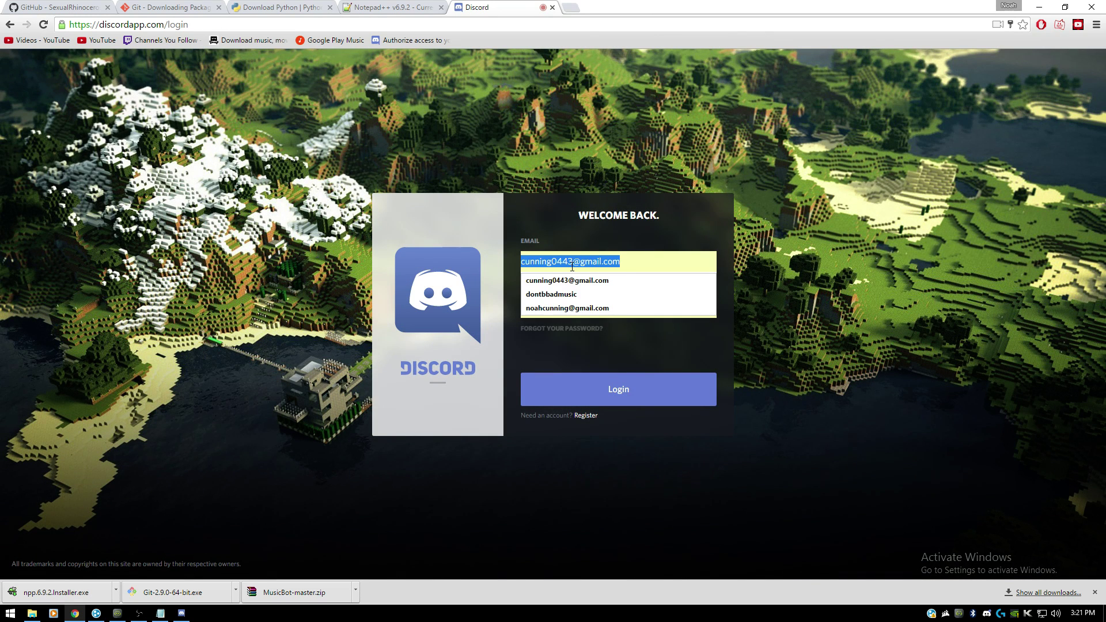
pyautogui.click(565, 308)
pyautogui.click(548, 385)
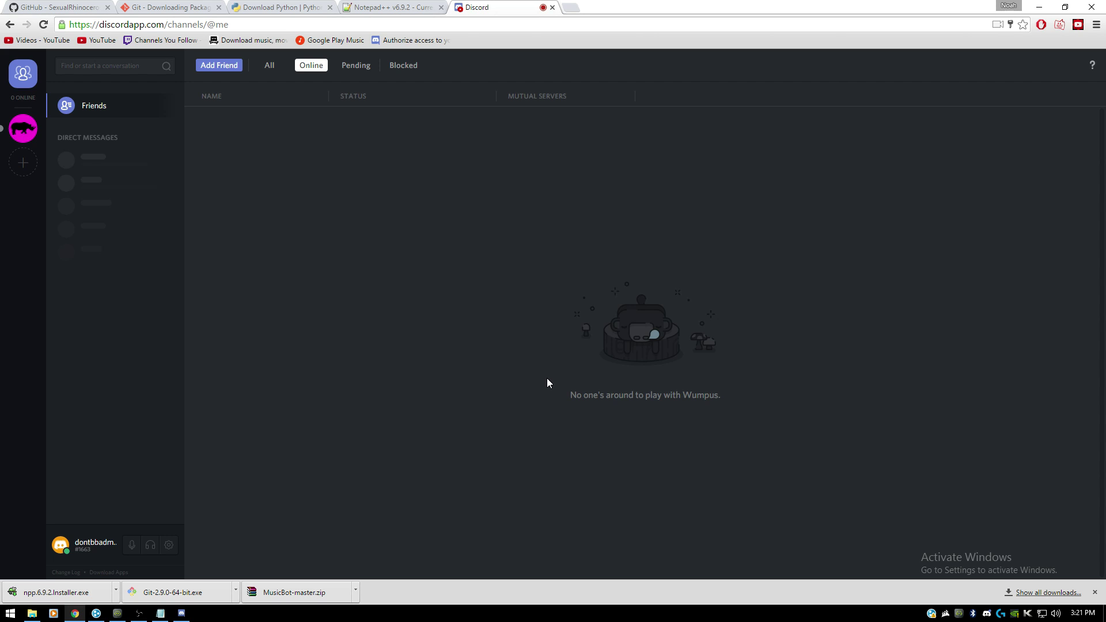
# Step: Paste the discordapp.com/developers/applications/me address into Chrome's address bar
pyautogui.click(160, 613)
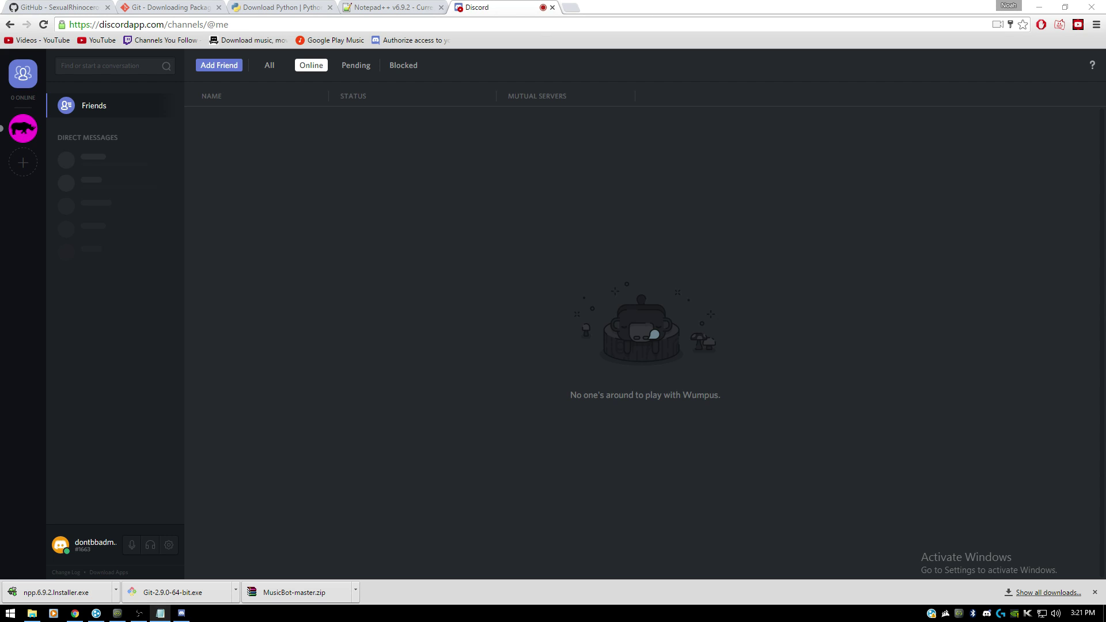
pyautogui.click(304, 26)
pyautogui.write('https://discordapp.com/developers/applications/me')
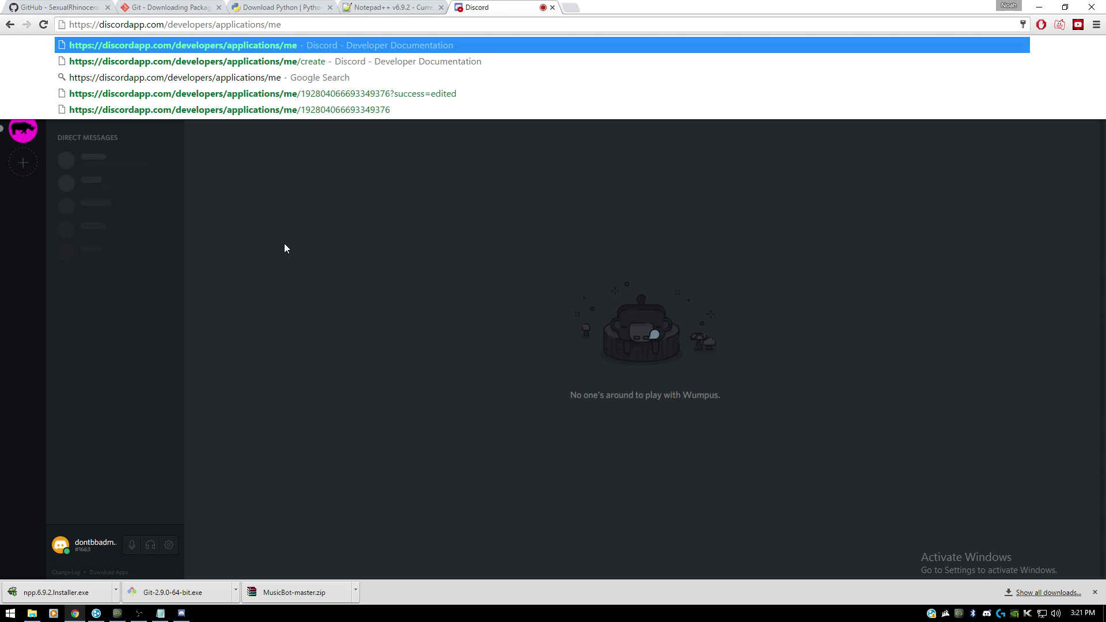
# Step: Start a new application named 'Butts The Bott' with an empty description
pyautogui.press('Return')
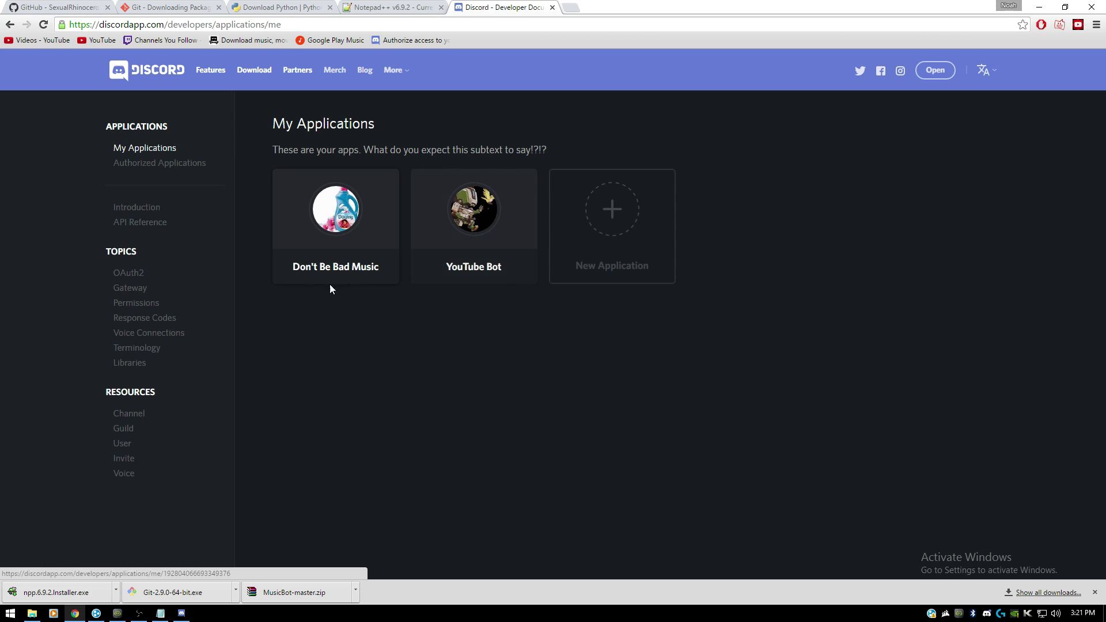
pyautogui.click(621, 227)
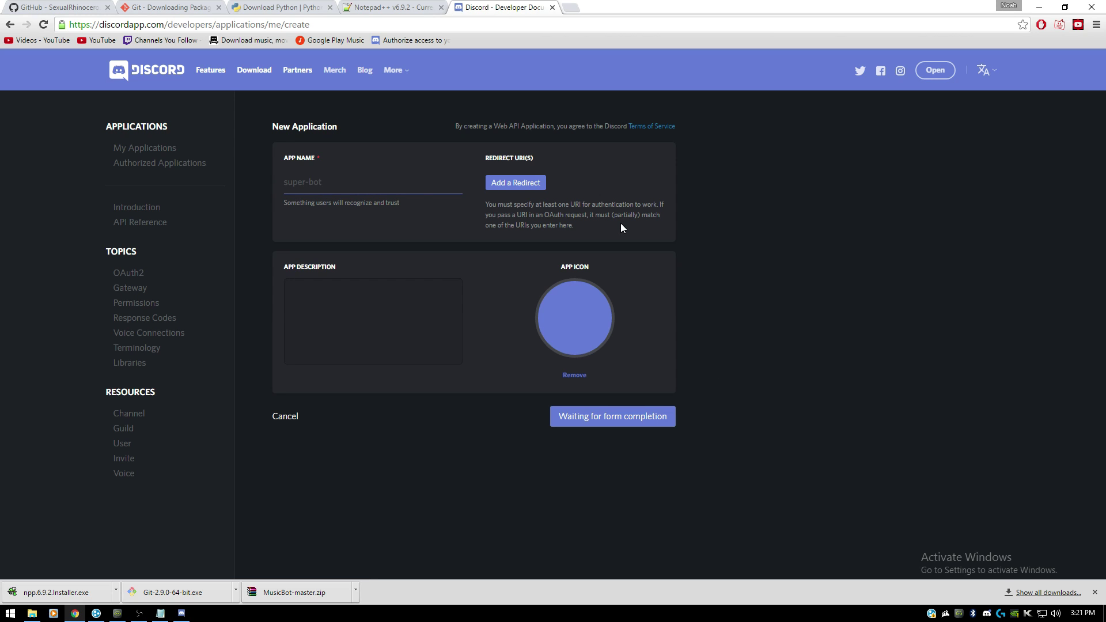
pyautogui.write('Butts The Bott')
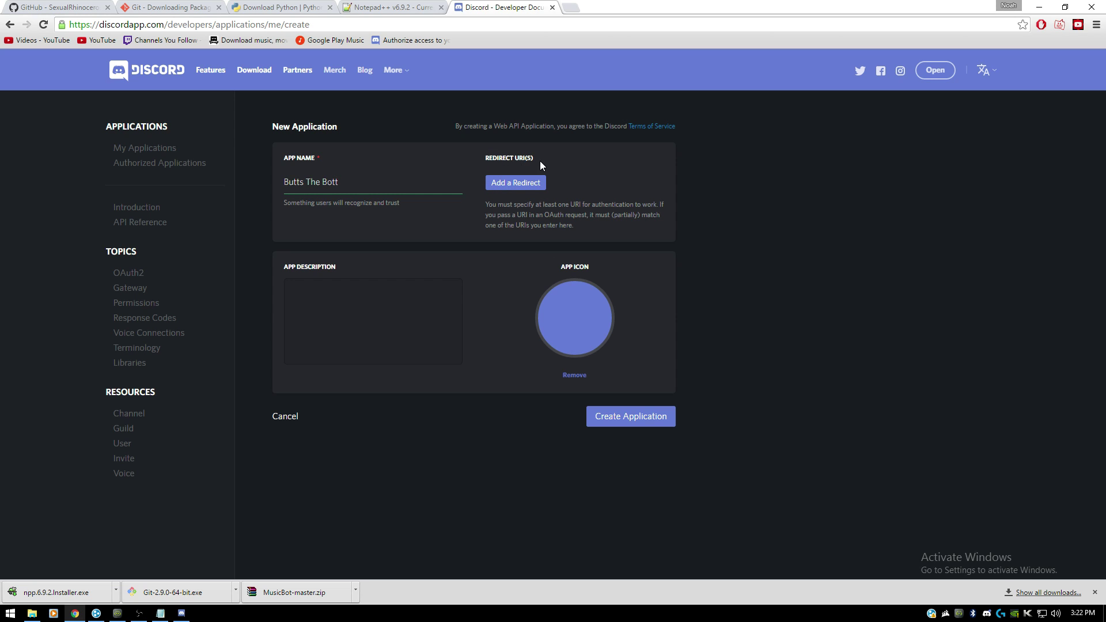
pyautogui.click(342, 304)
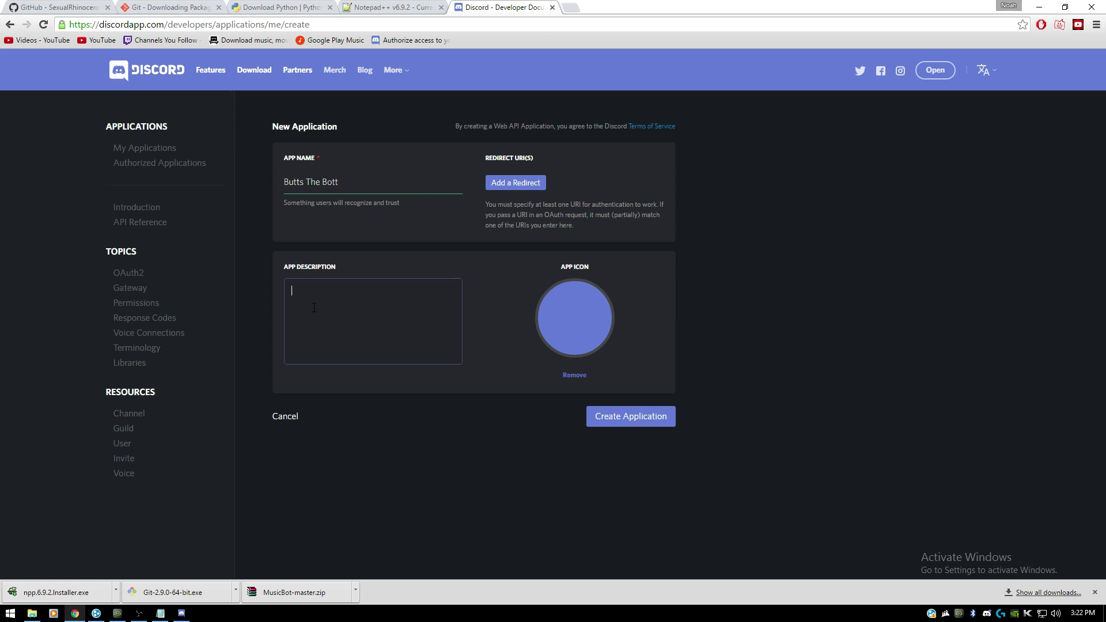
pyautogui.click(420, 274)
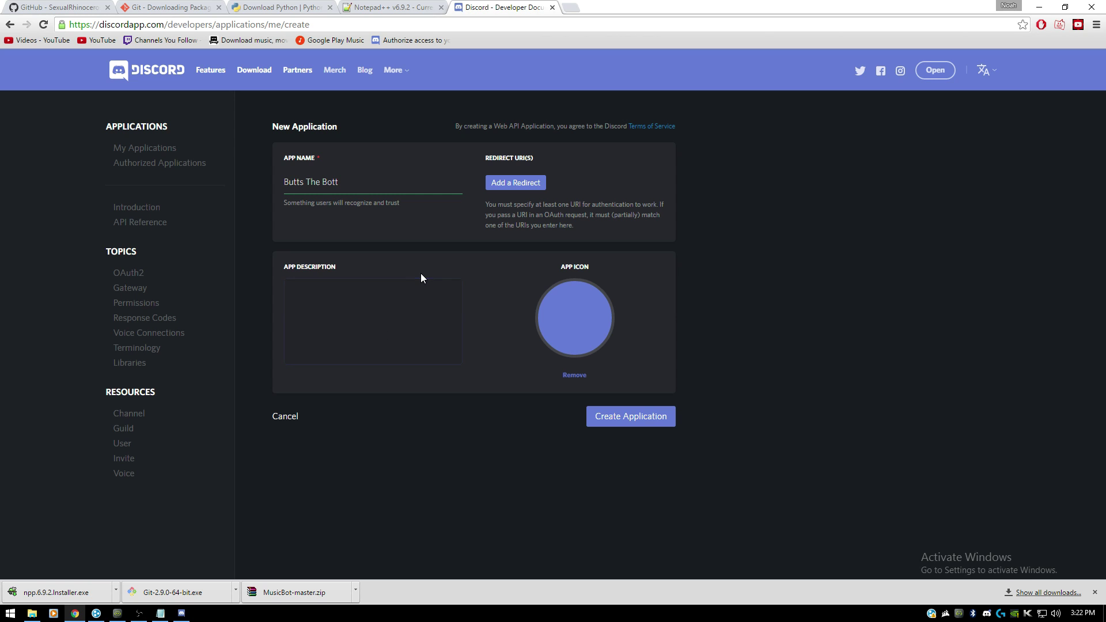
# Step: Set Untitled.png as the app icon and create the application
pyautogui.click(587, 323)
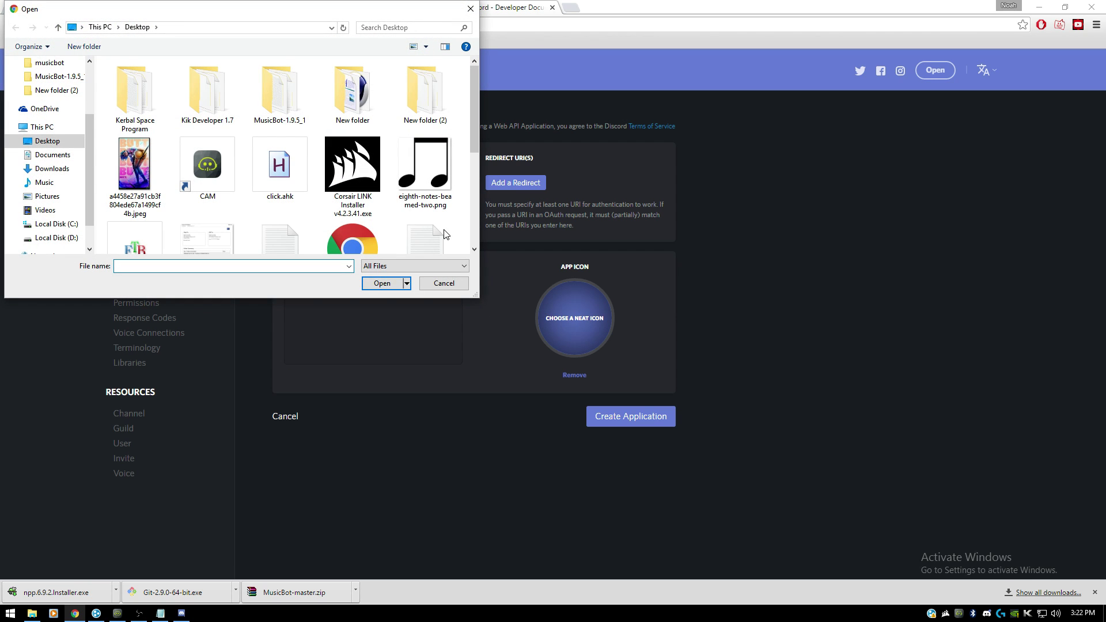
pyautogui.scroll(-3, 396, 233)
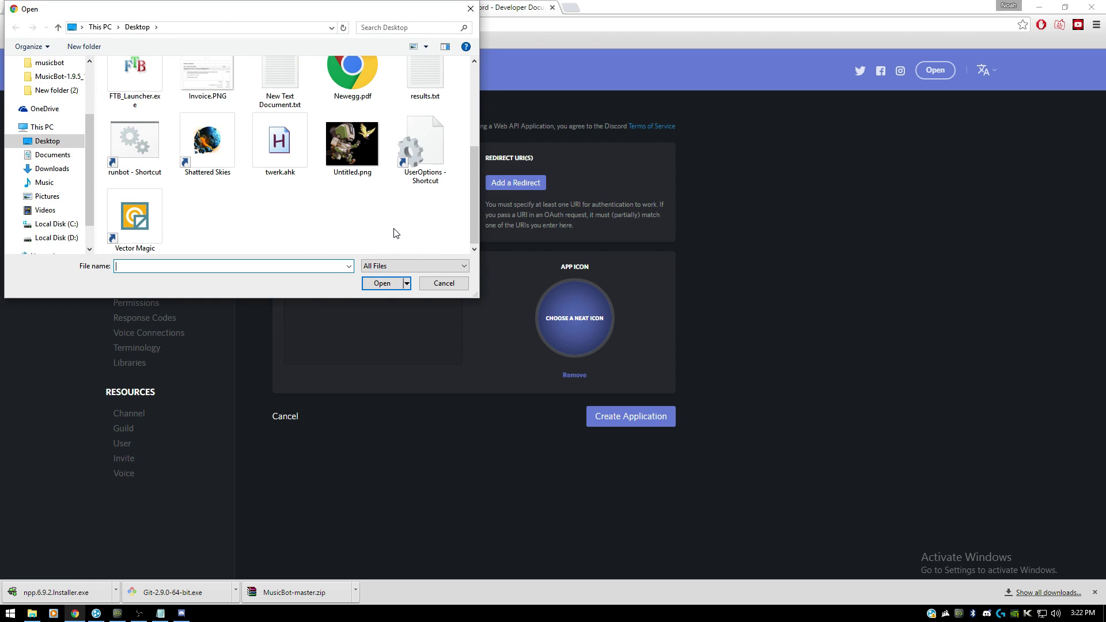
pyautogui.click(342, 154)
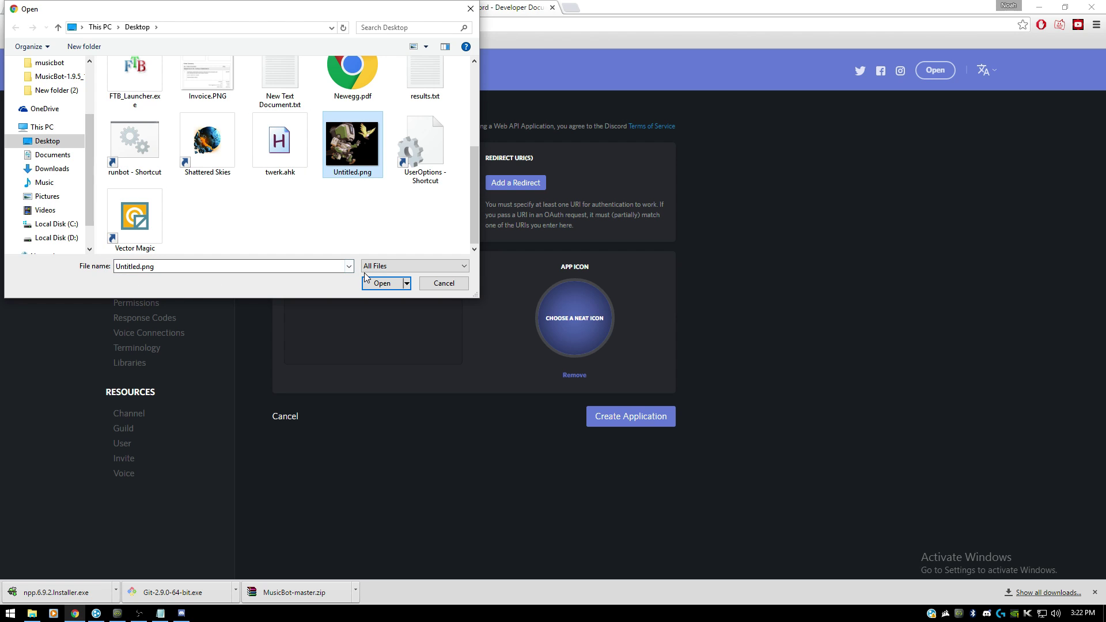
pyautogui.click(388, 284)
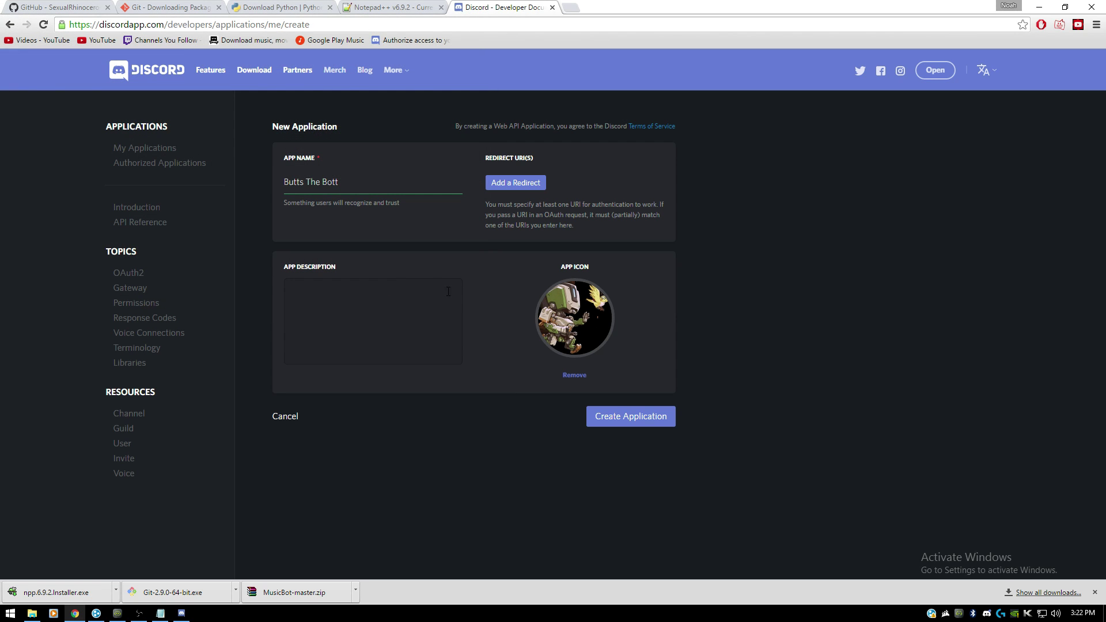
pyautogui.click(621, 421)
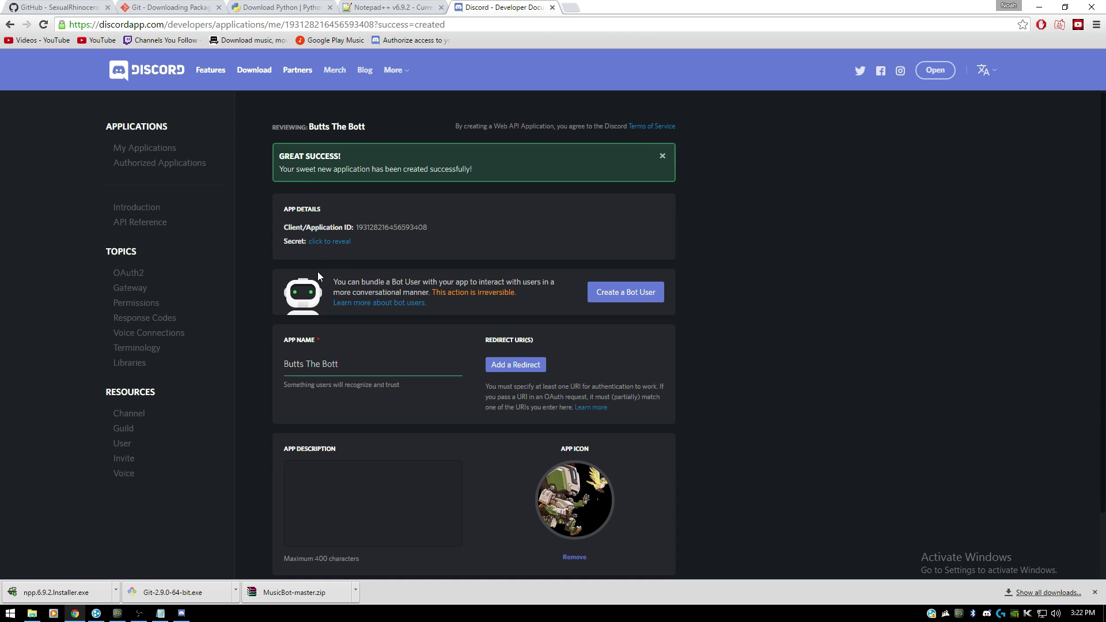
# Step: Add a bot user to Butts The Bott, reveal its token, and open MusicBot-master.zip
pyautogui.click(625, 294)
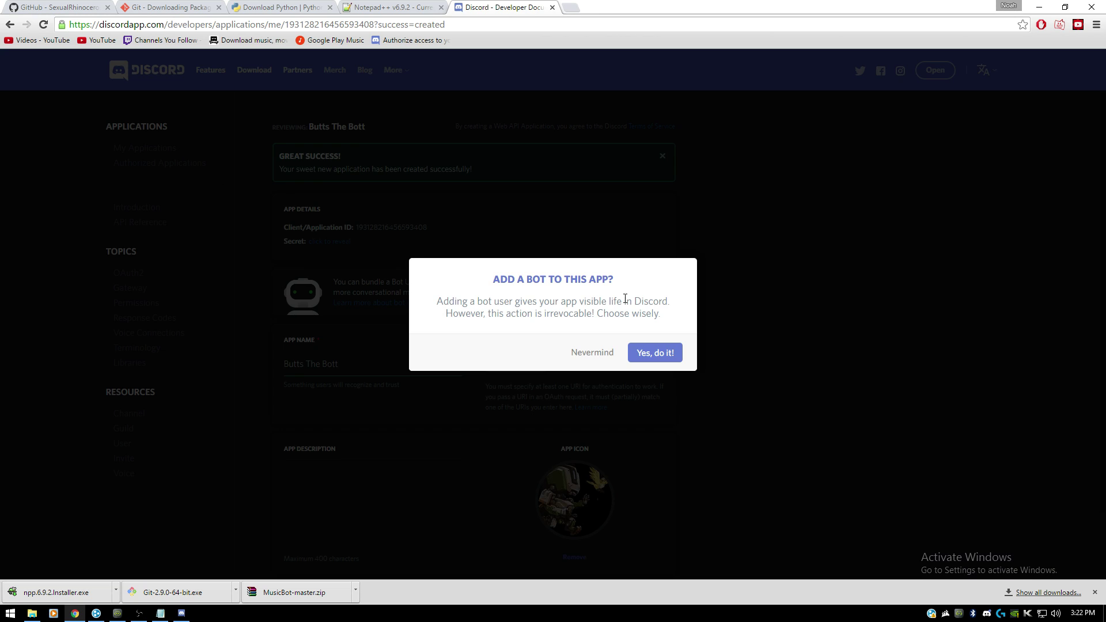
pyautogui.click(651, 353)
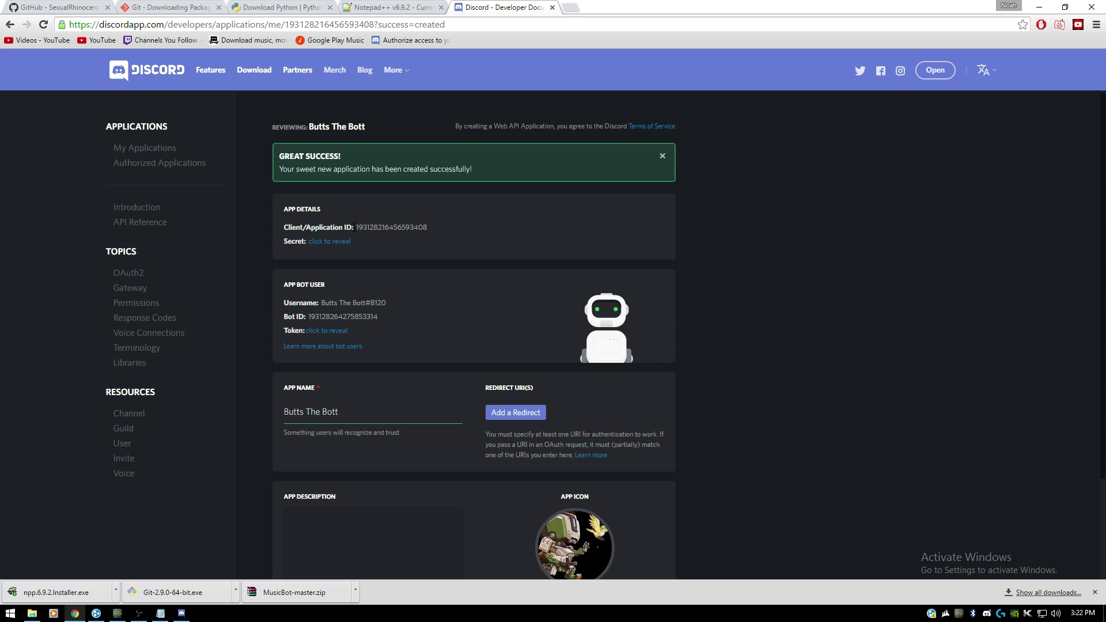
pyautogui.moveTo(355, 227); pyautogui.dragTo(429, 228)
pyautogui.click(341, 331)
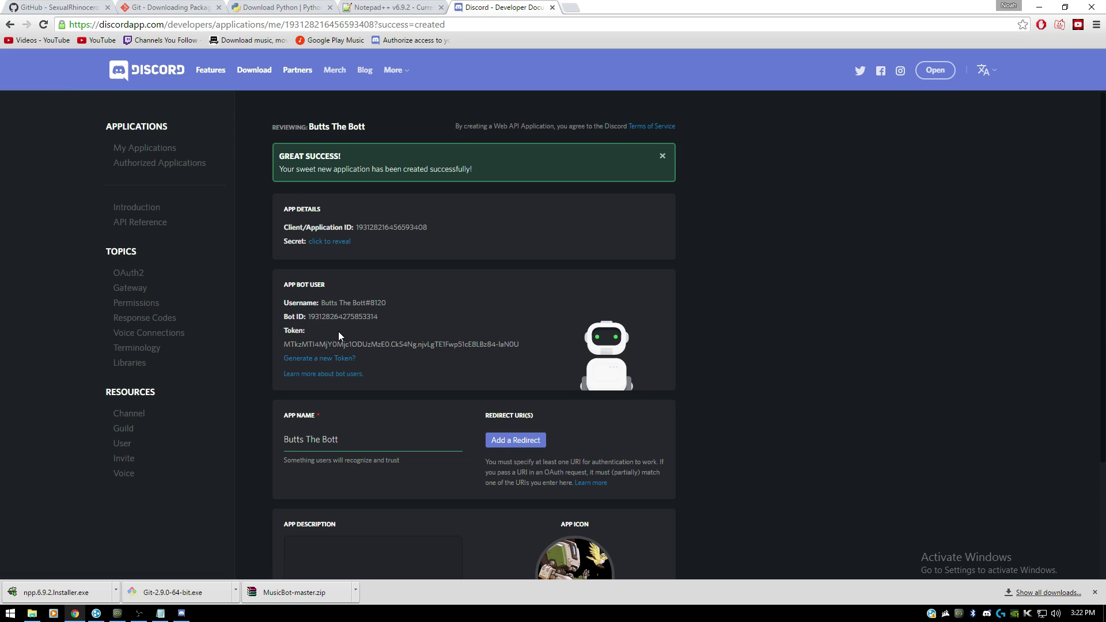
pyautogui.moveTo(280, 344); pyautogui.dragTo(521, 345)
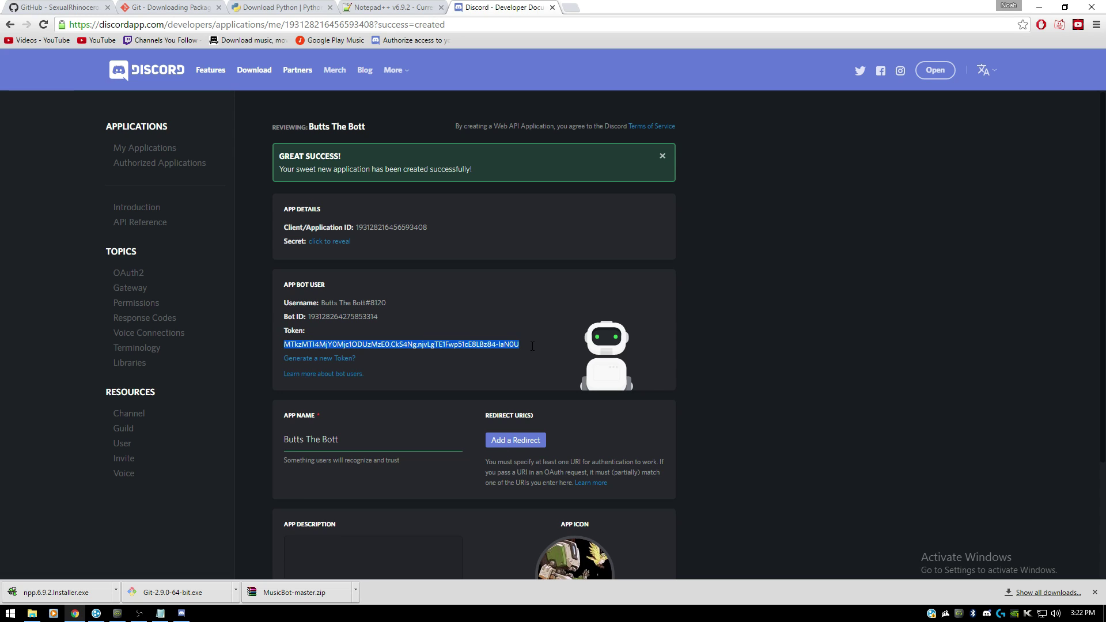
pyautogui.click(507, 309)
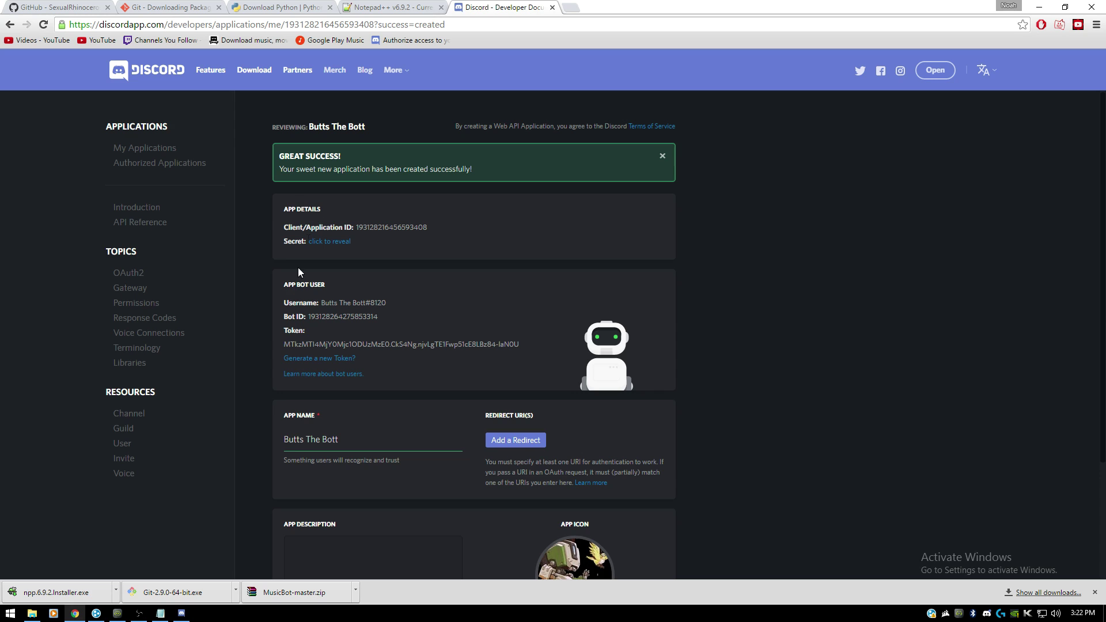
pyautogui.click(283, 594)
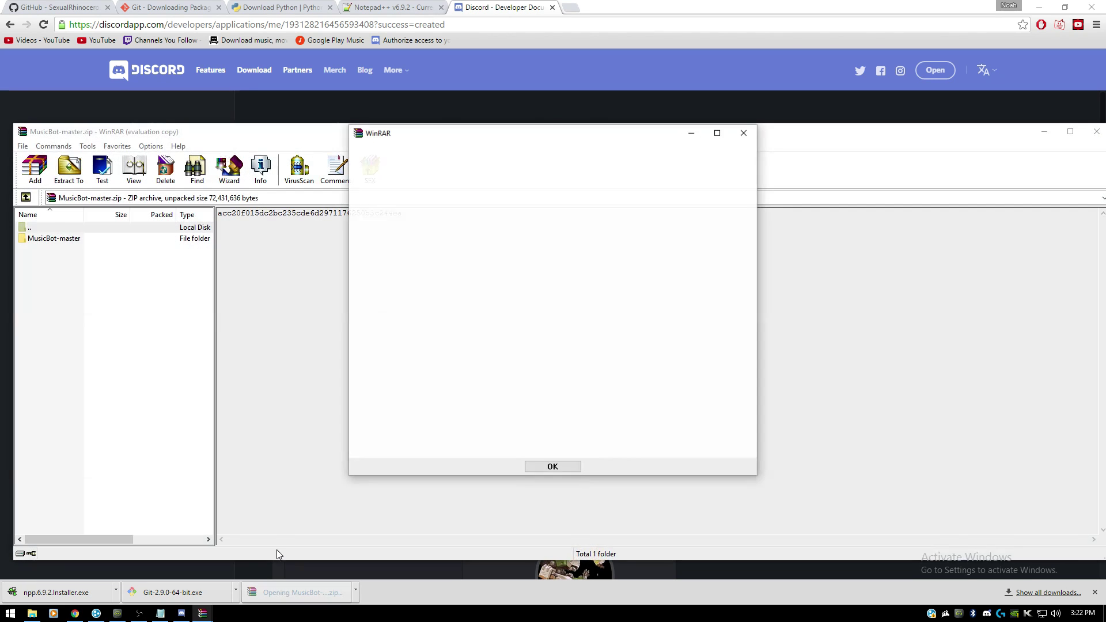
# Step: Rename the archive's MusicBot-master folder to MusicBot-master2, extract it to the desktop, and close WinRAR
pyautogui.click(1039, 7)
pyautogui.moveTo(77, 239)
pyautogui.mouseDown()
pyautogui.moveTo(185, 102)
pyautogui.moveTo(50, 239)
pyautogui.moveTo(63, 246)
pyautogui.mouseUp()
pyautogui.rightClick(64, 240)
pyautogui.click(110, 409)
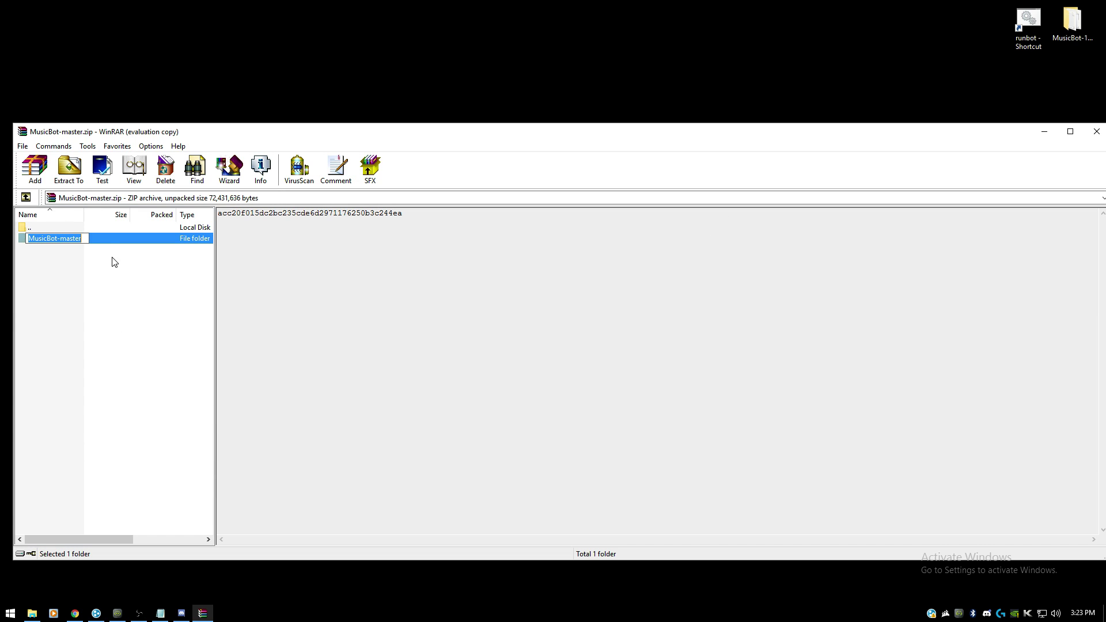
pyautogui.click(82, 237)
pyautogui.moveTo(70, 312); pyautogui.dragTo(167, 84)
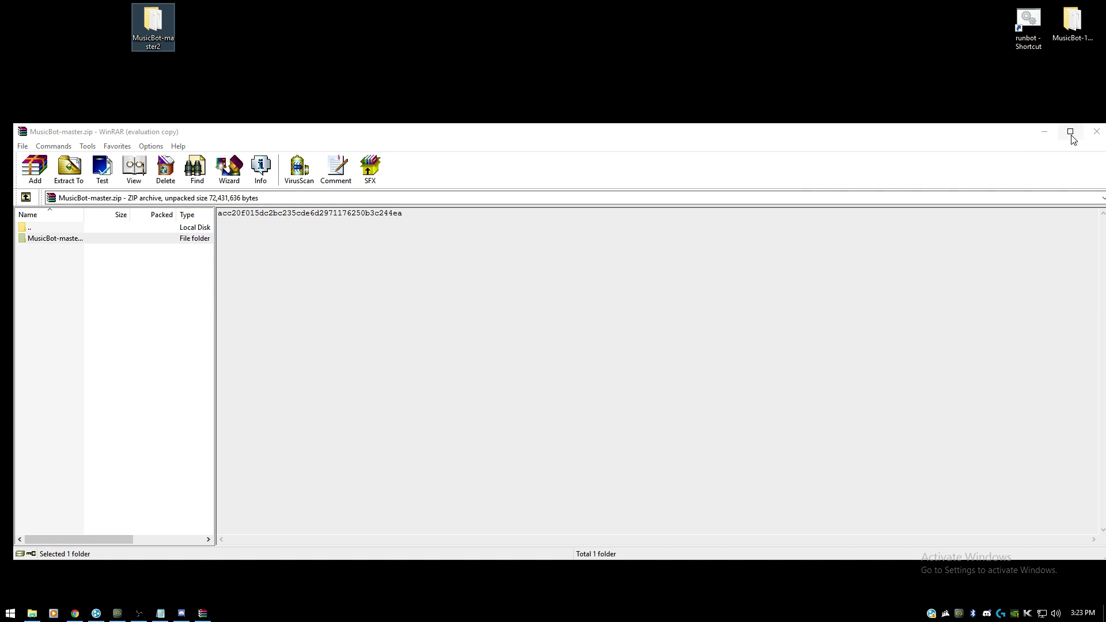
pyautogui.click(1096, 131)
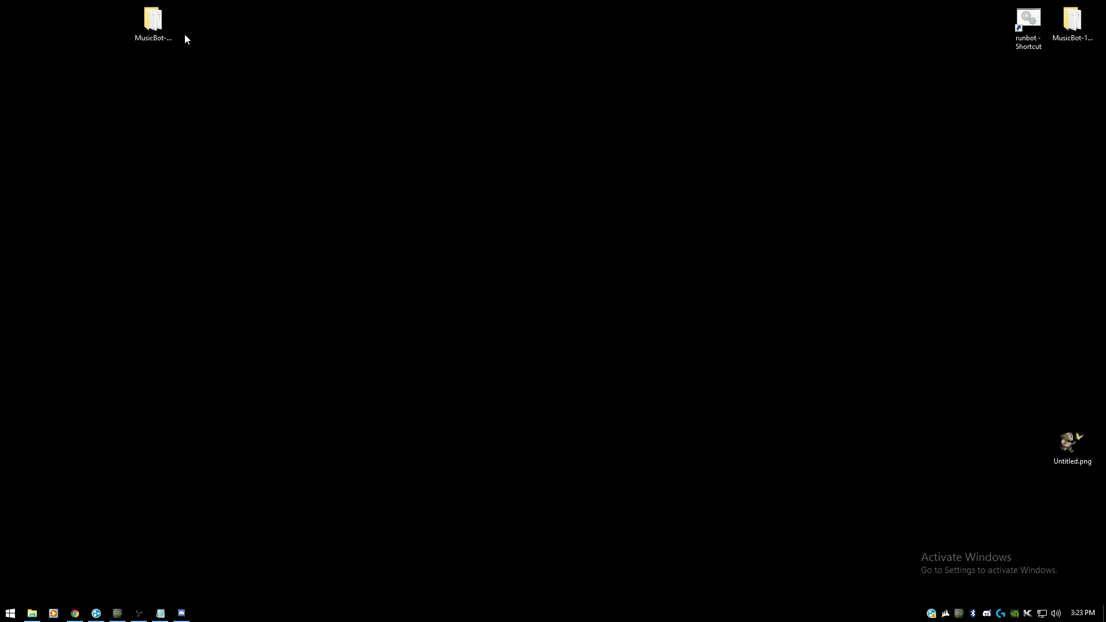
# Step: Run runbot.bat in MusicBot-master2 to generate options.ini, then open its config folder
pyautogui.doubleClick(153, 24)
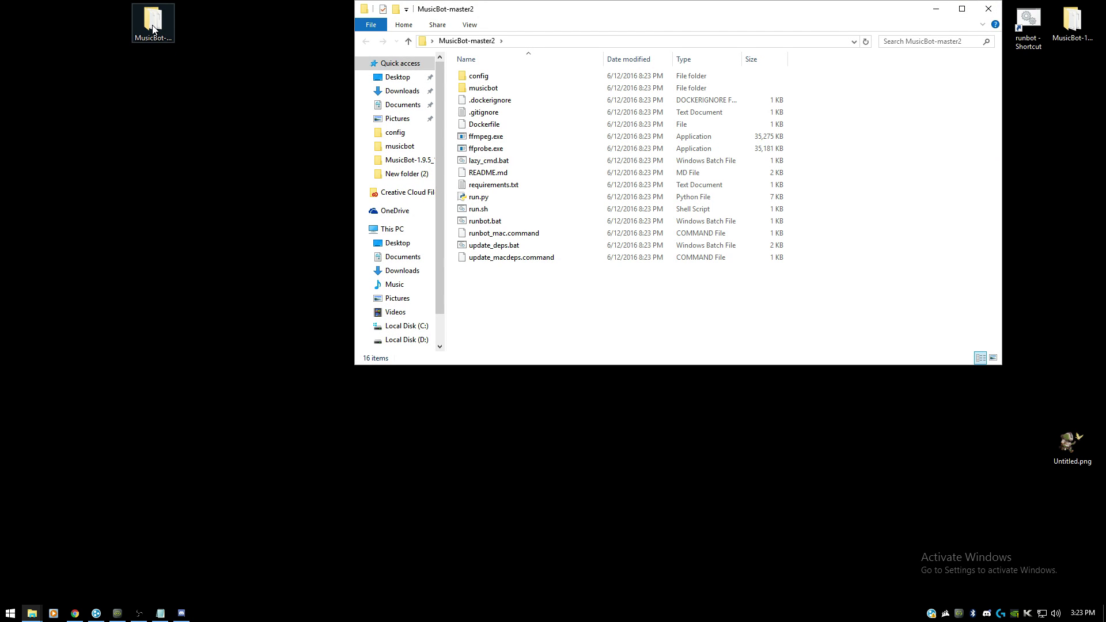
pyautogui.doubleClick(463, 80)
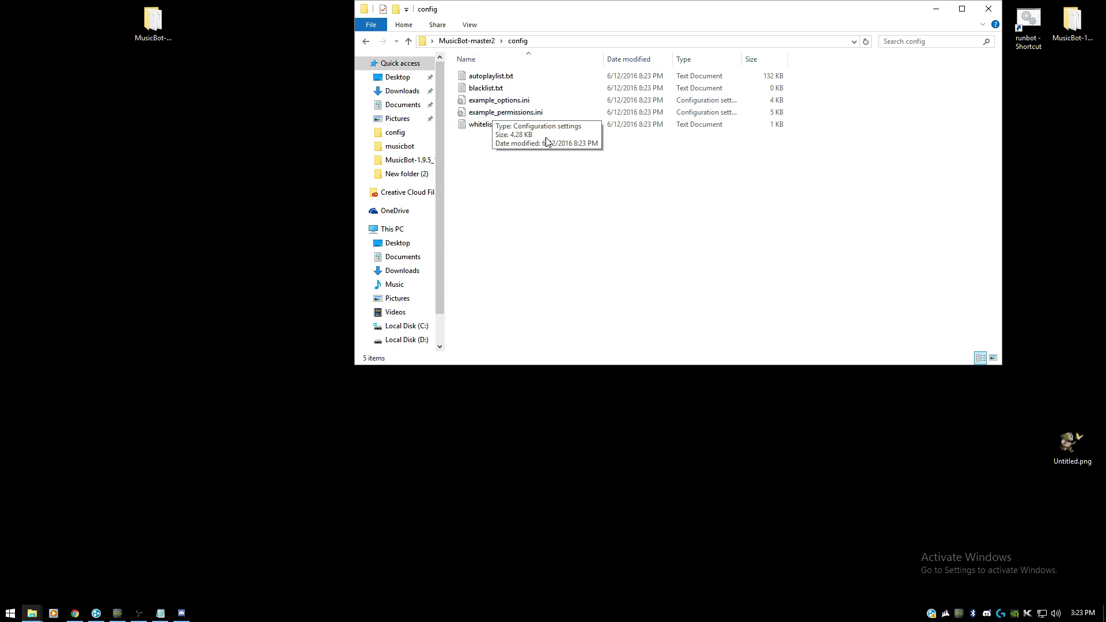
pyautogui.hotkey('alt', 'Left')
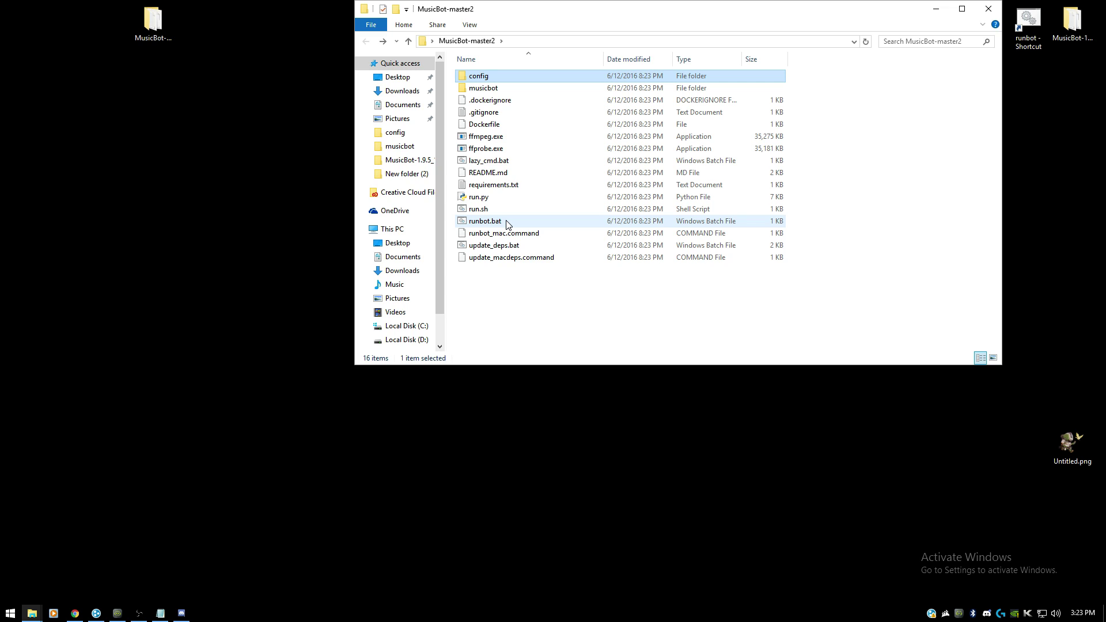
pyautogui.doubleClick(506, 222)
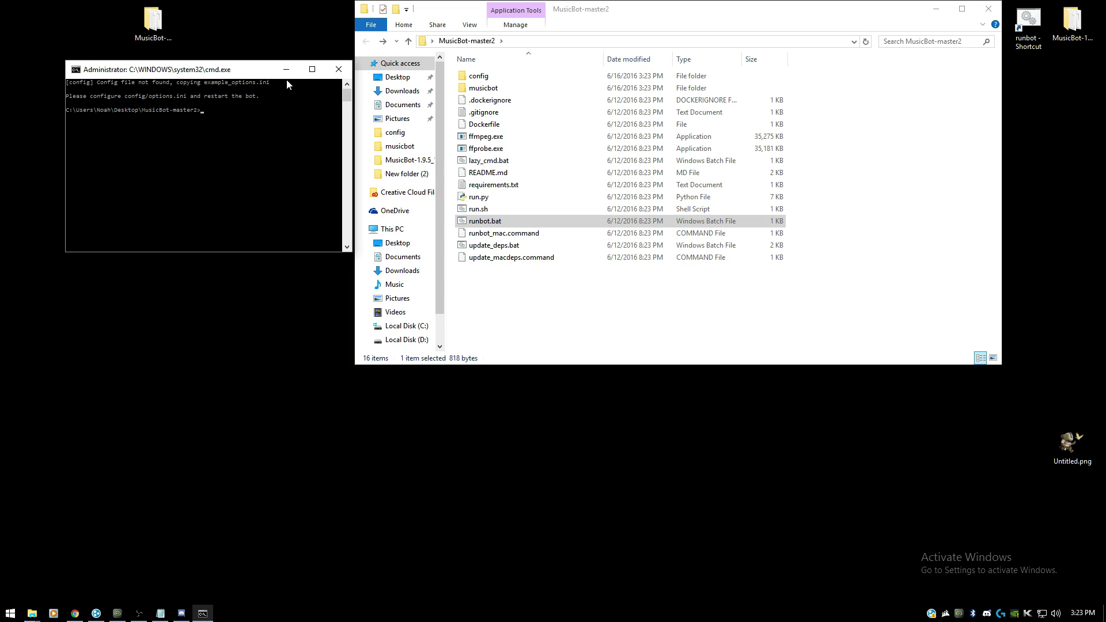
pyautogui.click(339, 69)
pyautogui.doubleClick(474, 76)
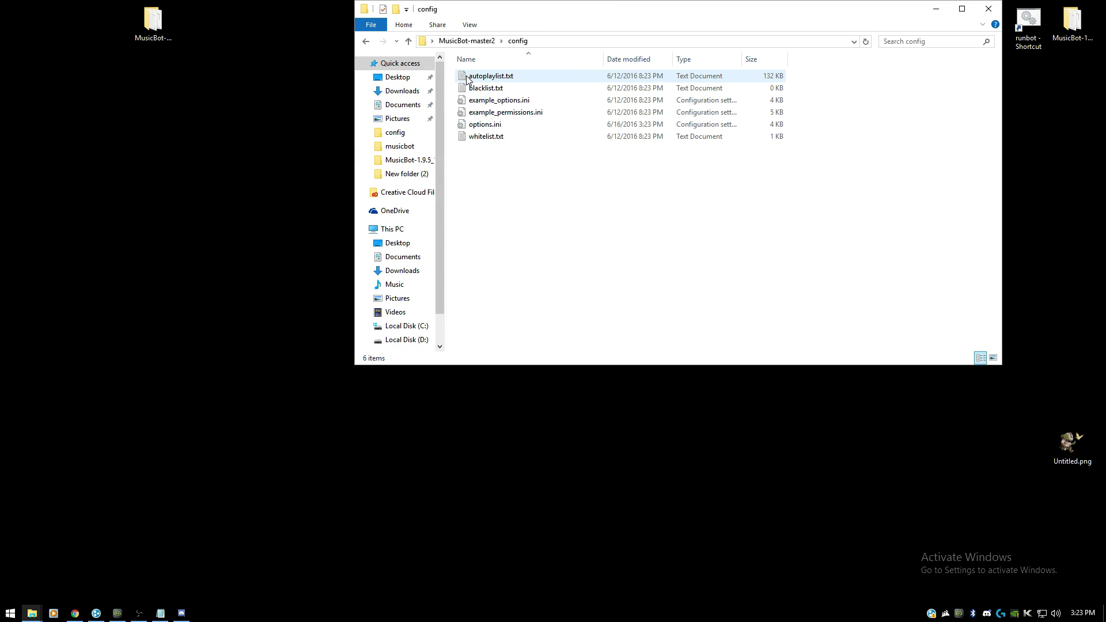
# Step: Open options.ini in Notepad, minimize it, then reopen the file with Edit with Notepad++
pyautogui.click(483, 127)
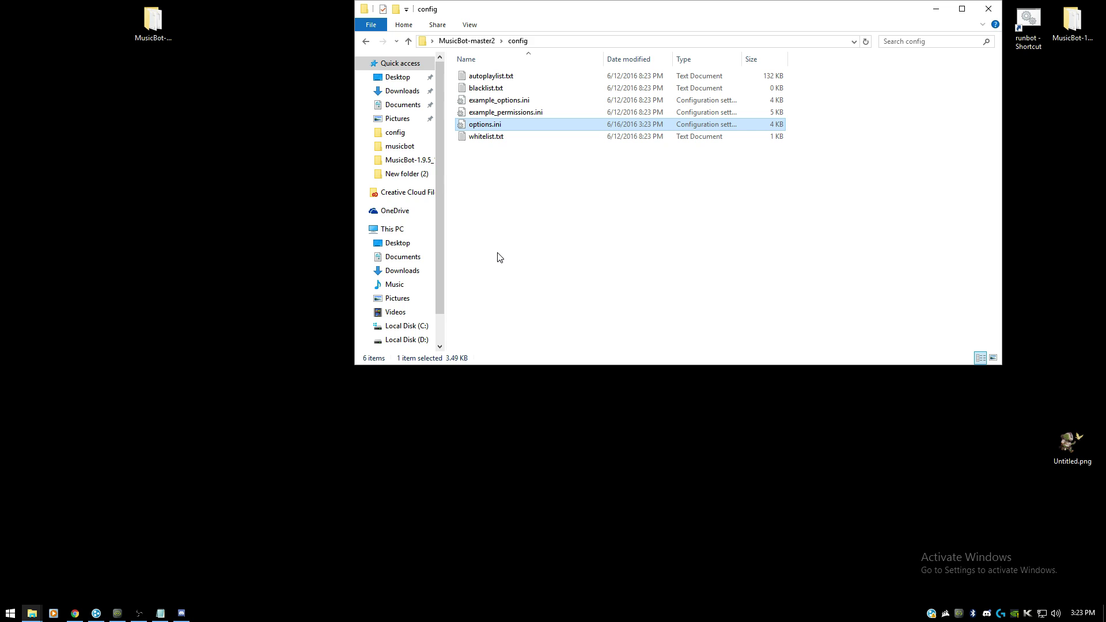
pyautogui.rightClick(492, 126)
pyautogui.click(507, 136)
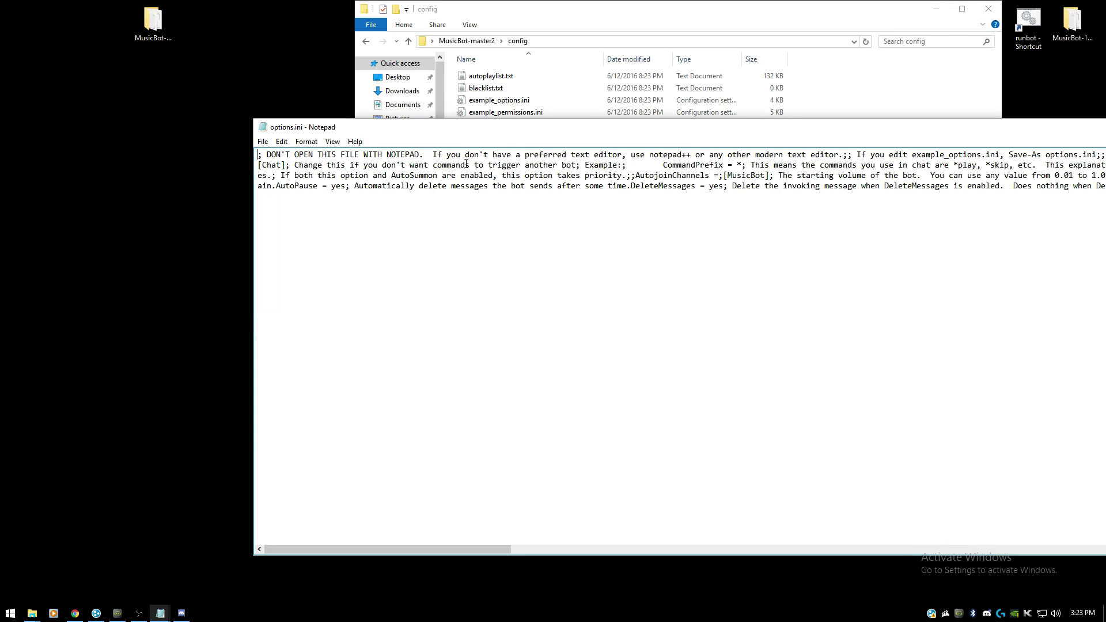
pyautogui.moveTo(479, 116); pyautogui.dragTo(251, 115)
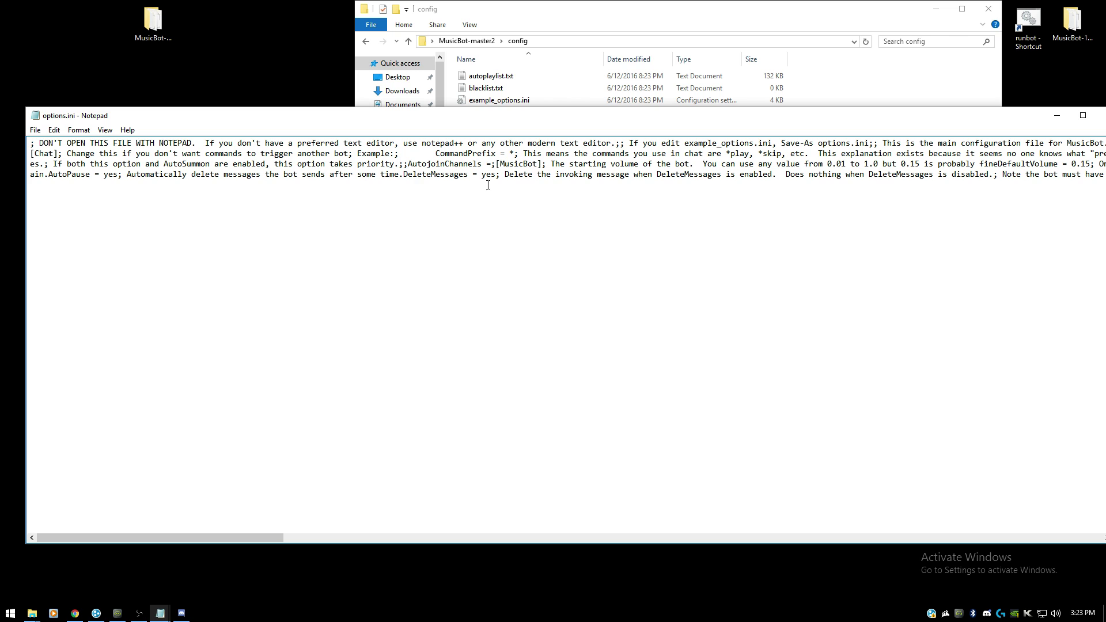
pyautogui.moveTo(989, 119); pyautogui.dragTo(941, 118)
pyautogui.click(1003, 115)
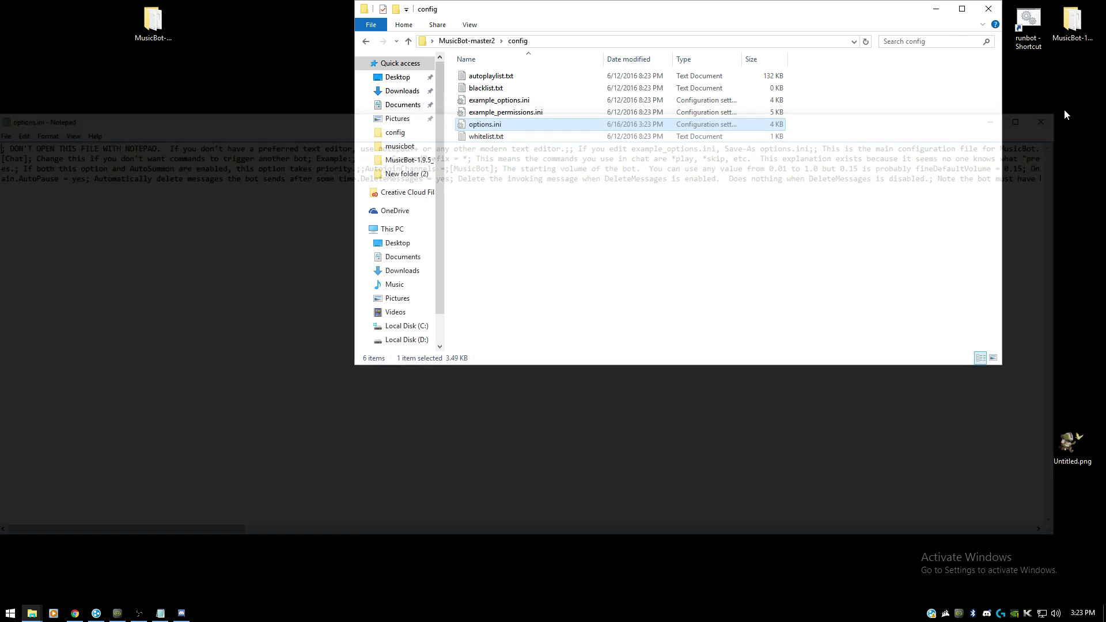
pyautogui.rightClick(492, 125)
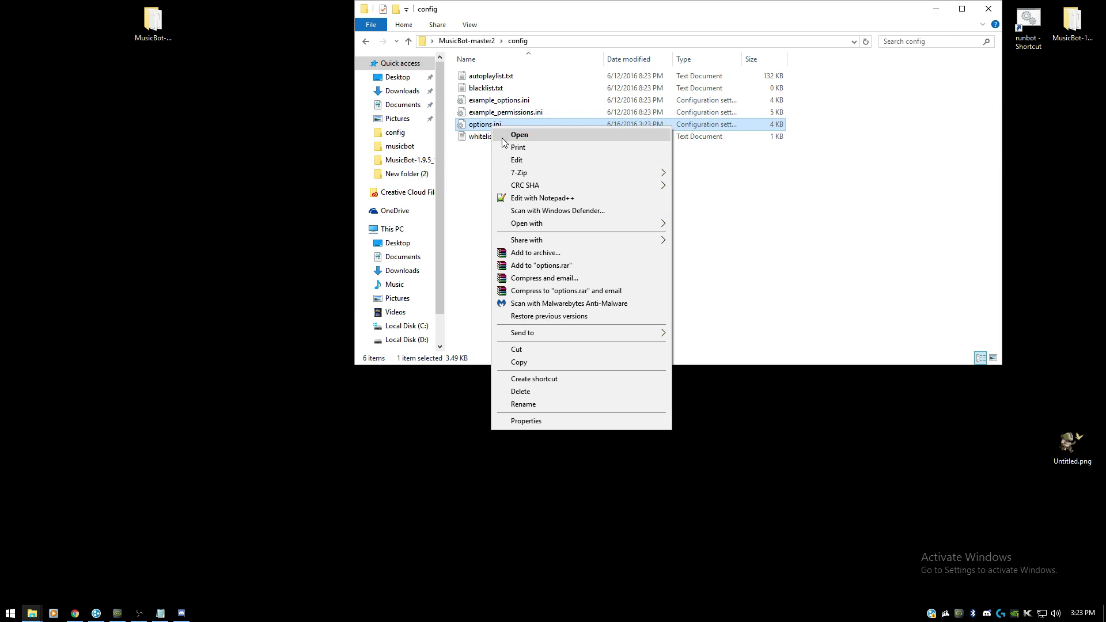
pyautogui.click(531, 197)
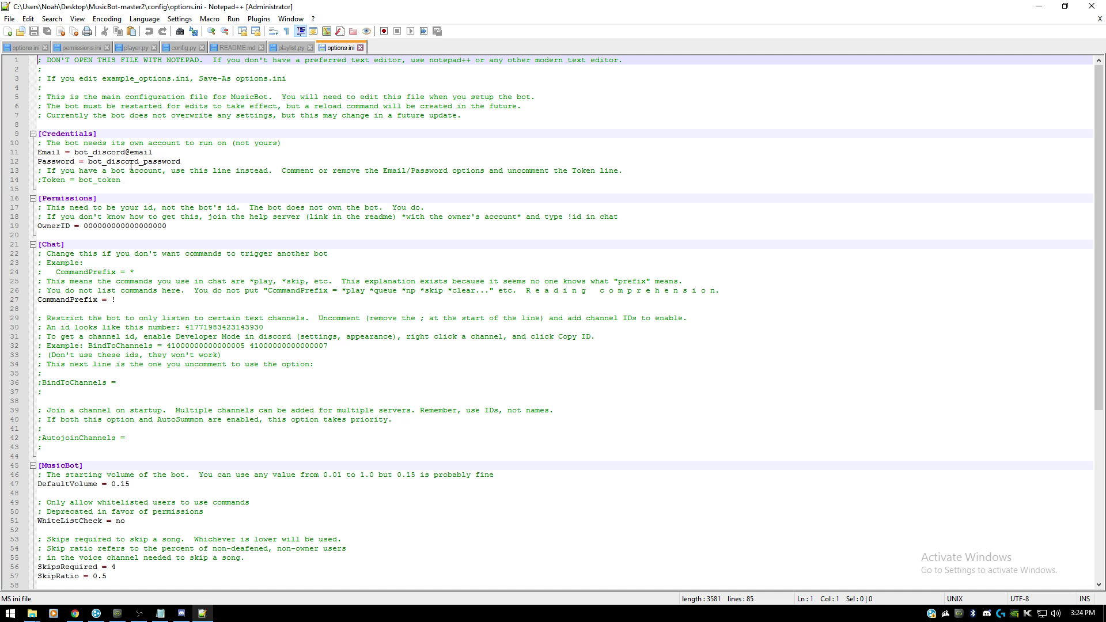
# Step: Delete the Email and Password lines under Credentials
pyautogui.moveTo(186, 162); pyautogui.dragTo(30, 162)
pyautogui.click(41, 152)
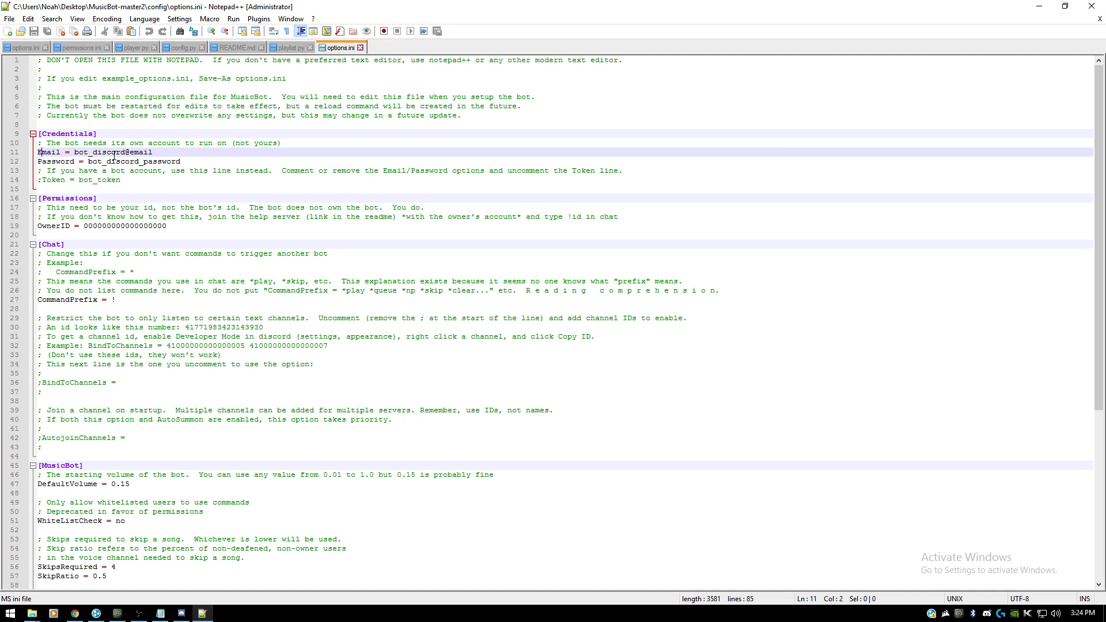
pyautogui.moveTo(191, 161); pyautogui.dragTo(39, 152)
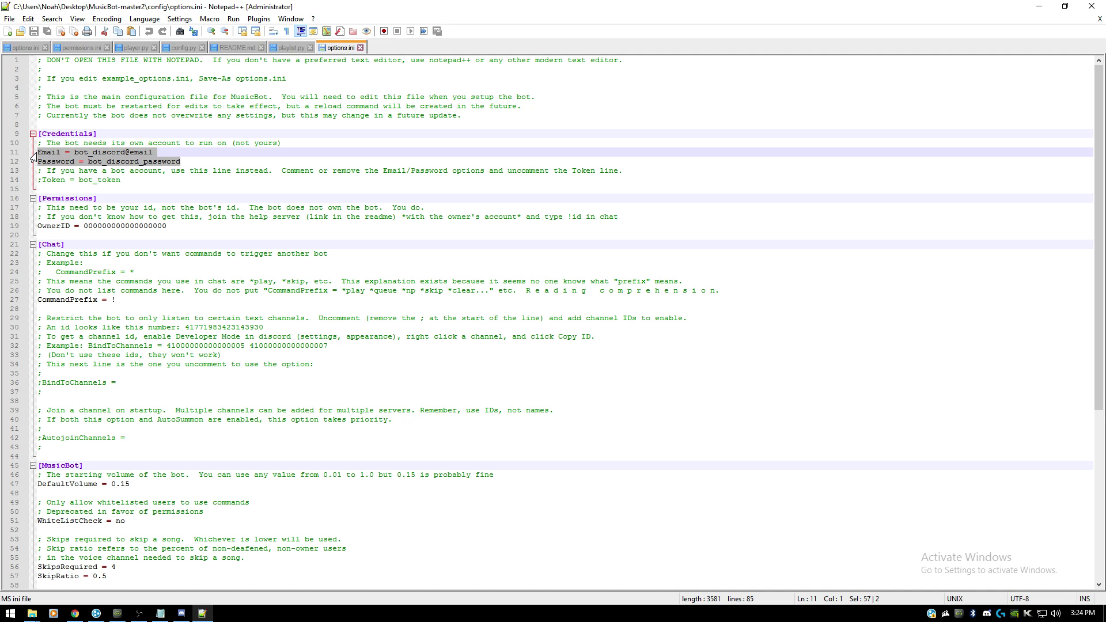
pyautogui.press('Delete')
# Step: Copy 'Token = bot_token' onto the emptied line 11, then return to the Discord bot page
pyautogui.moveTo(40, 171); pyautogui.dragTo(121, 171)
pyautogui.hotkey('ctrl', 'c')
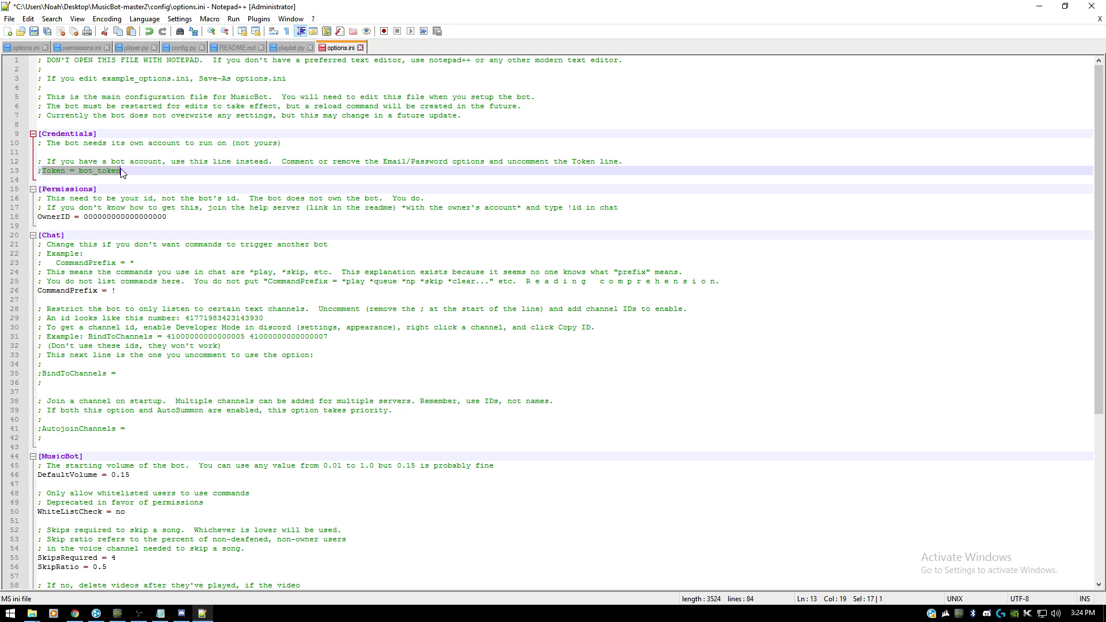
pyautogui.click(98, 152)
pyautogui.hotkey('ctrl', 'v')
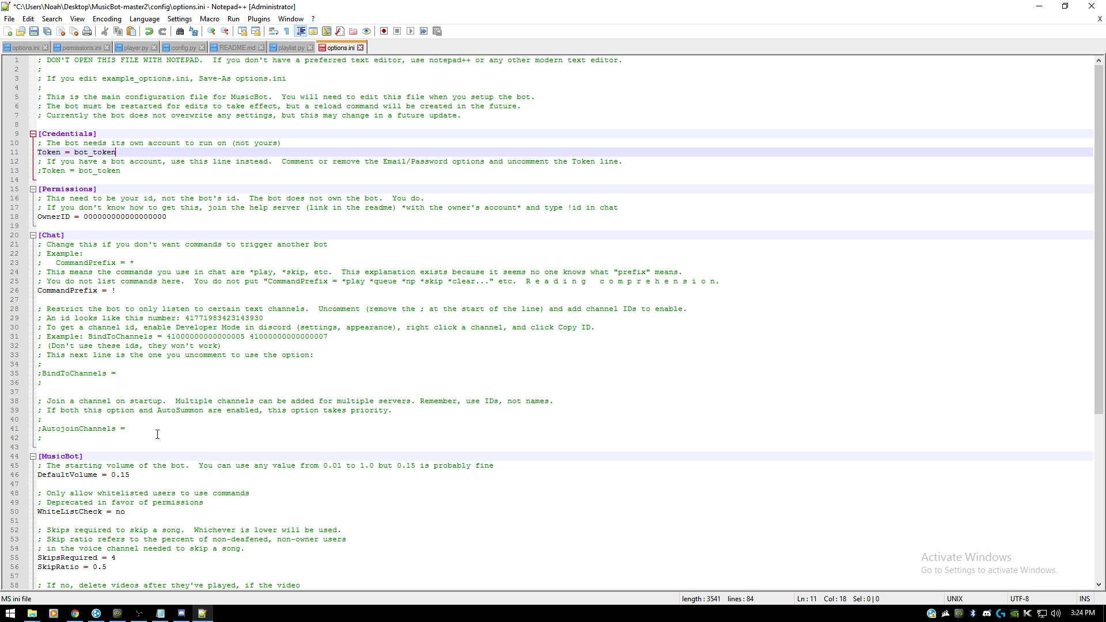
pyautogui.click(75, 613)
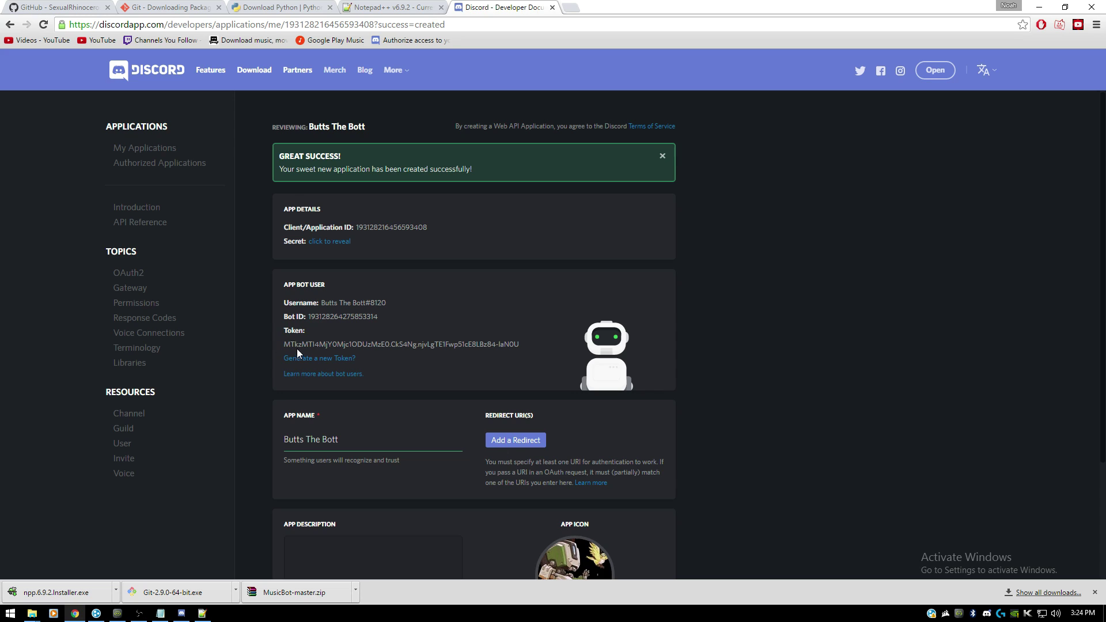
# Step: Select the App Bot User token and return to options.ini in Notepad++
pyautogui.moveTo(287, 344); pyautogui.dragTo(520, 346)
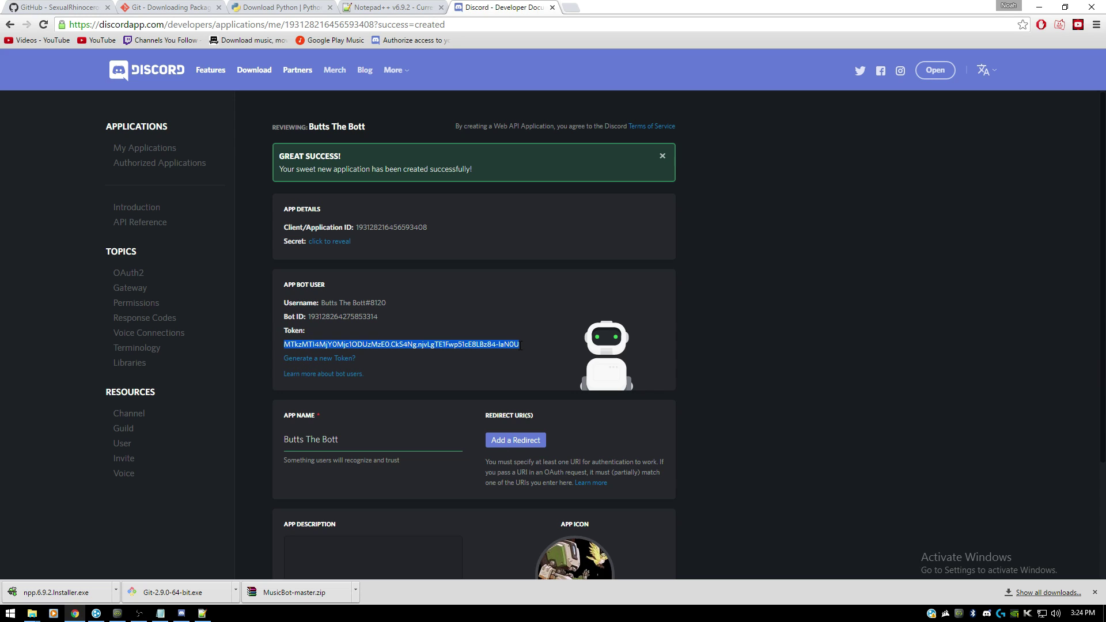
pyautogui.click(181, 613)
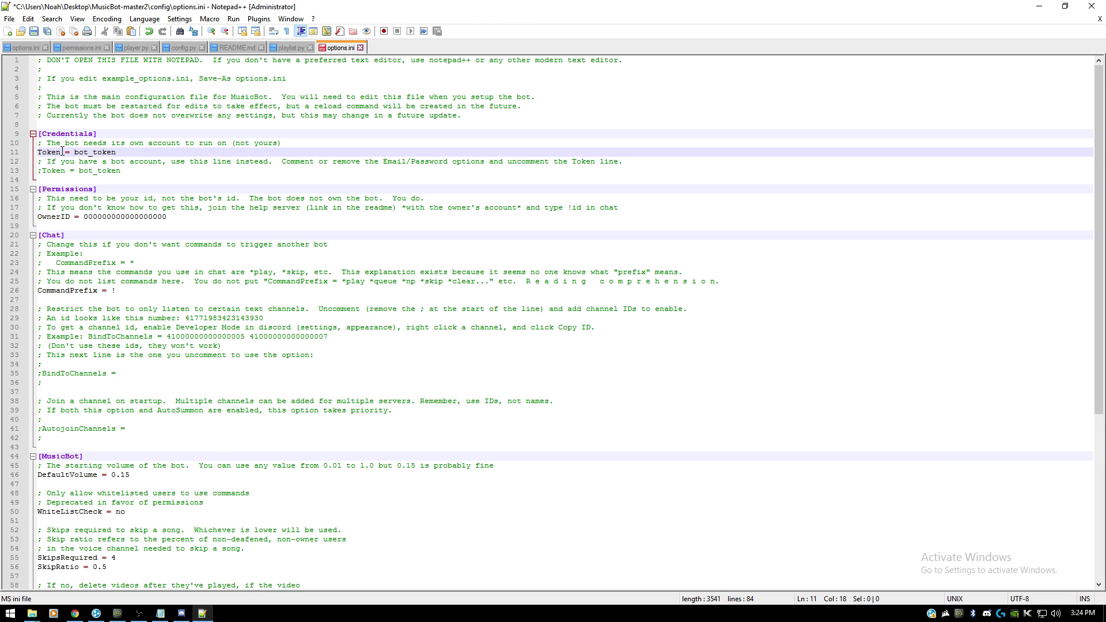
# Step: Replace the bot_token placeholder on line 11 of options.ini with the copied bot token
pyautogui.moveTo(75, 152); pyautogui.dragTo(118, 152)
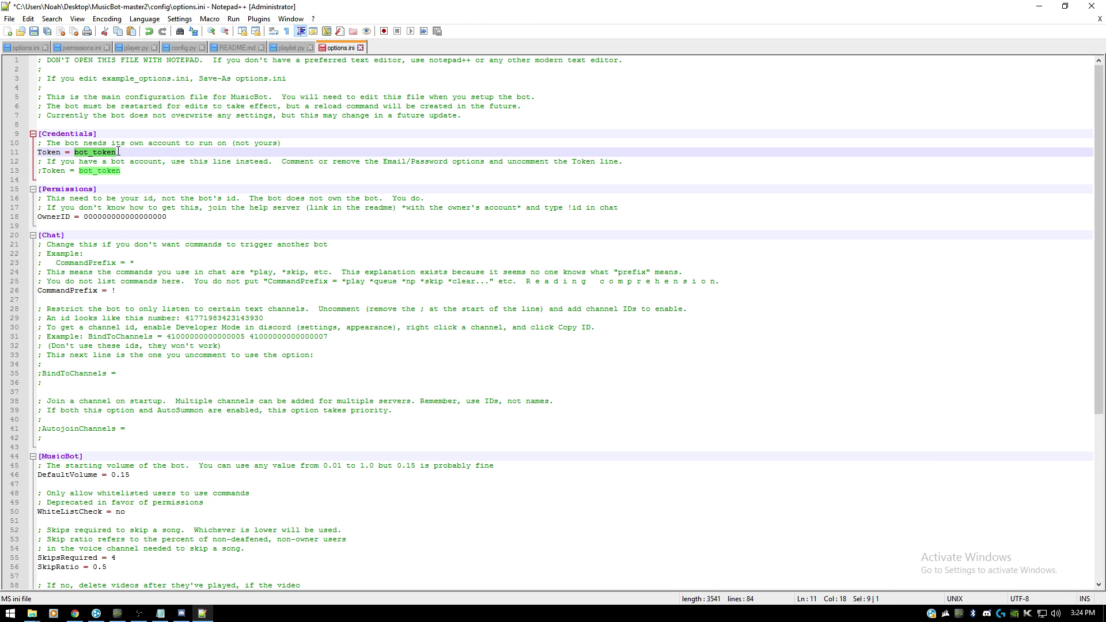
pyautogui.hotkey('ctrl', 'v')
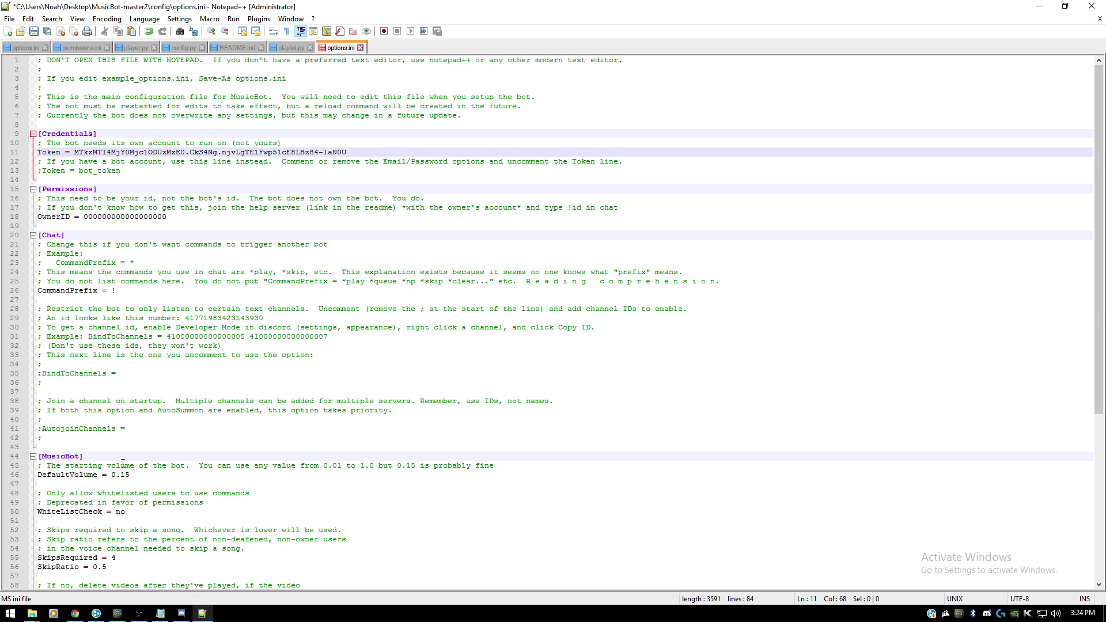
pyautogui.click(181, 614)
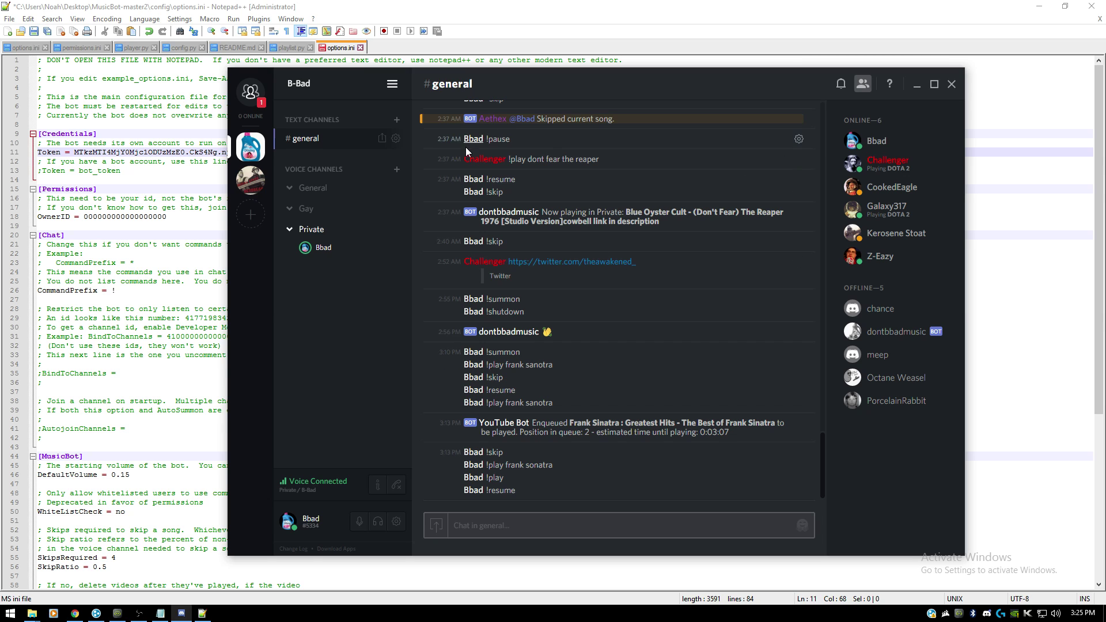
# Step: Confirm Developer Mode is enabled in Discord's Appearance settings
pyautogui.click(396, 521)
pyautogui.click(406, 309)
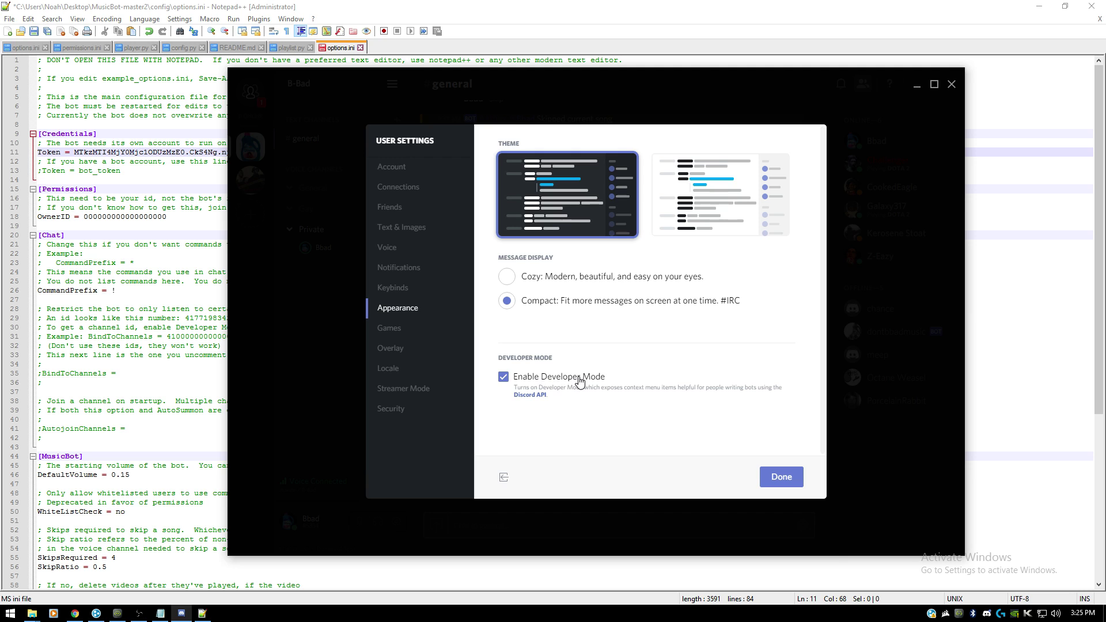
pyautogui.click(782, 477)
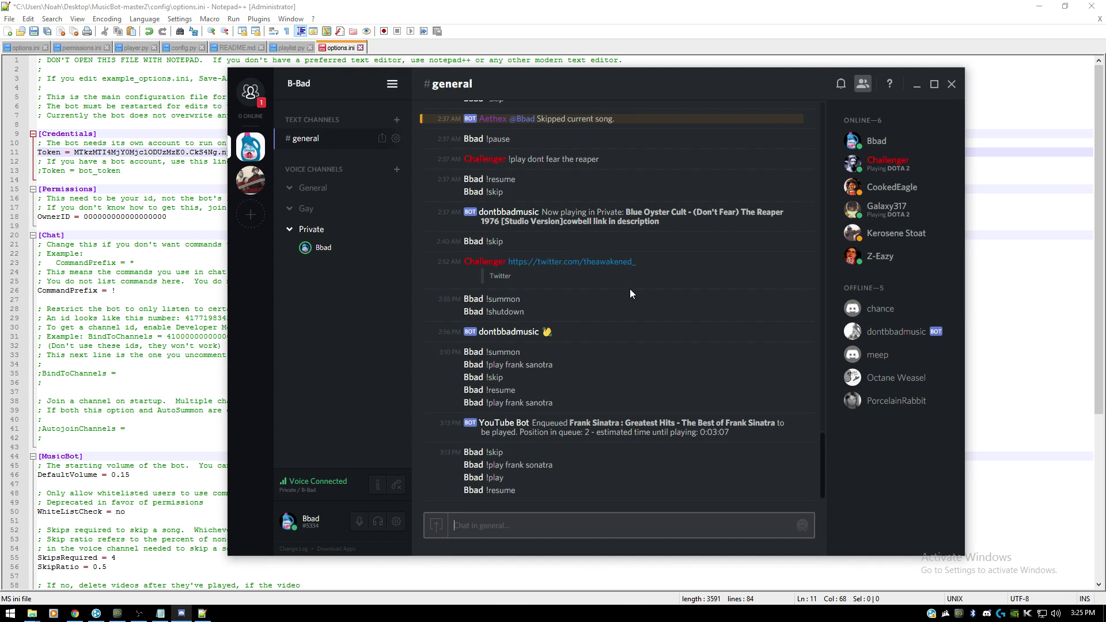
# Step: Copy the owner's user ID from the voice channel member options, then return to Chrome
pyautogui.rightClick(851, 143)
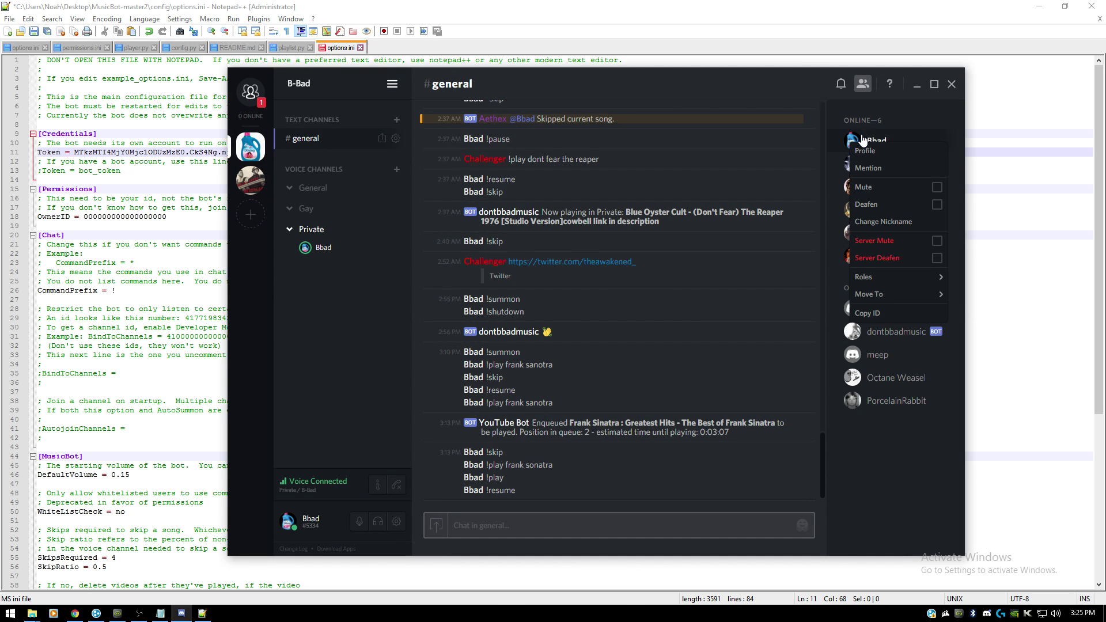
pyautogui.rightClick(306, 249)
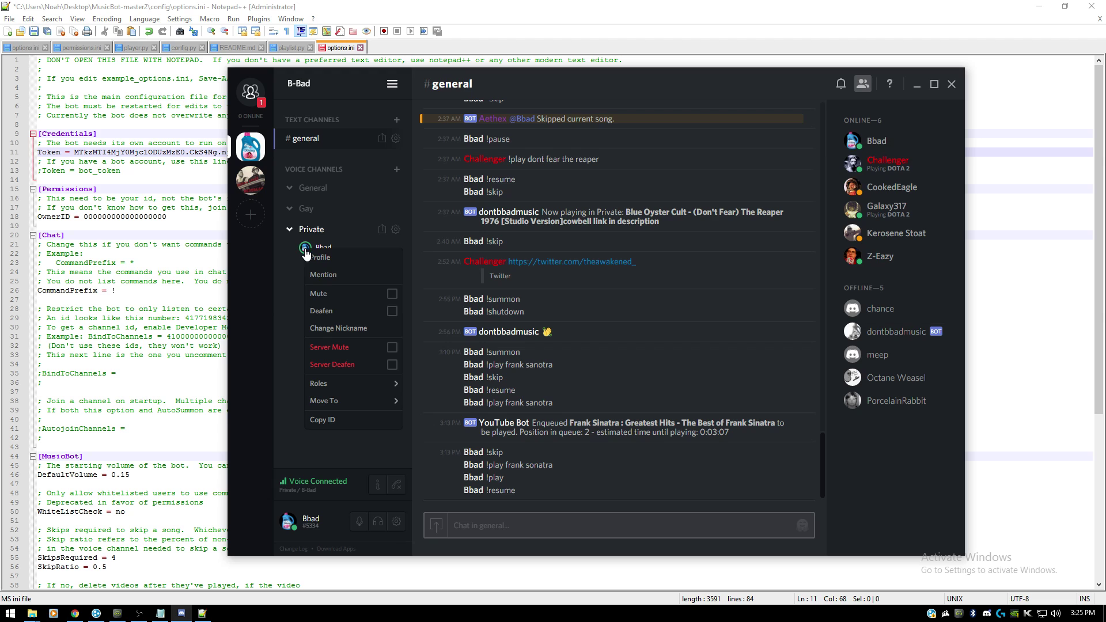
pyautogui.click(323, 420)
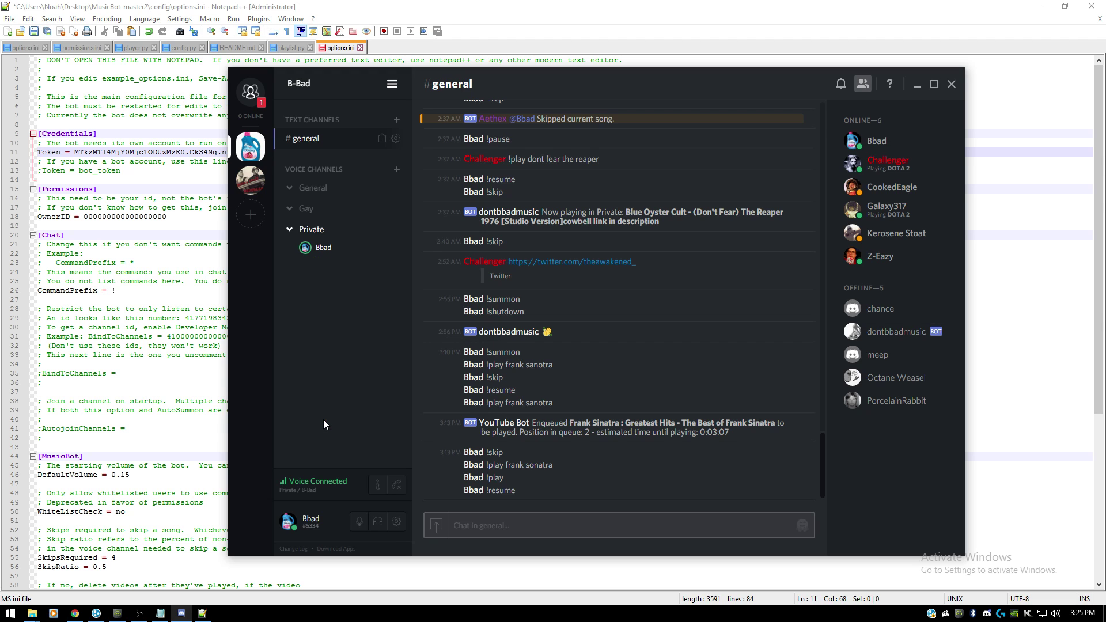
pyautogui.click(75, 613)
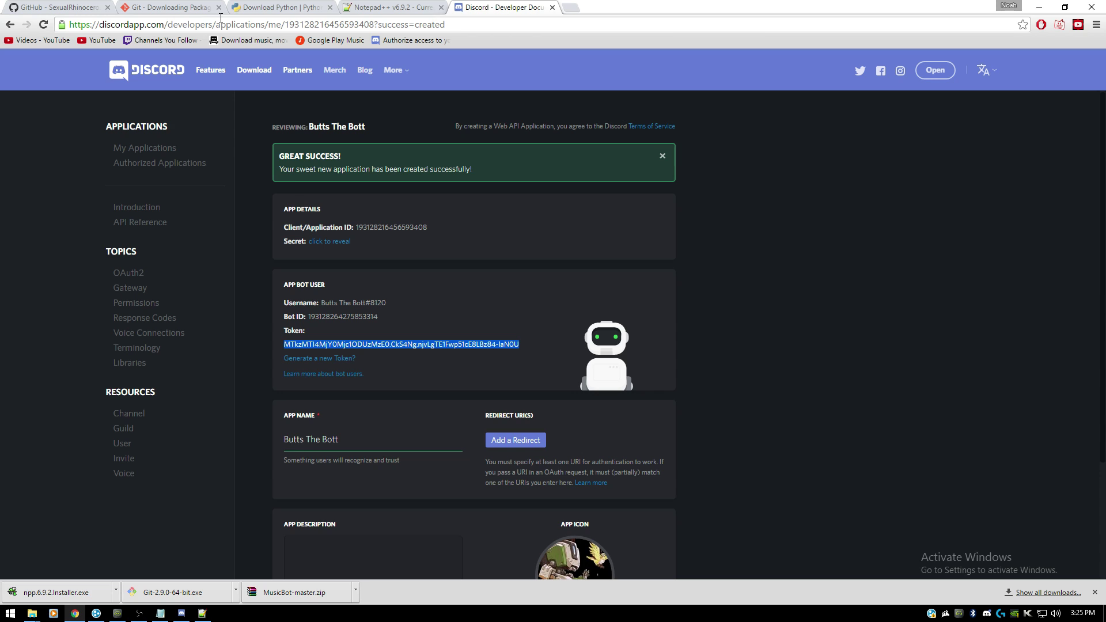
# Step: Log the bot account out of Discord and sign in with the owner's saved login
pyautogui.click(932, 71)
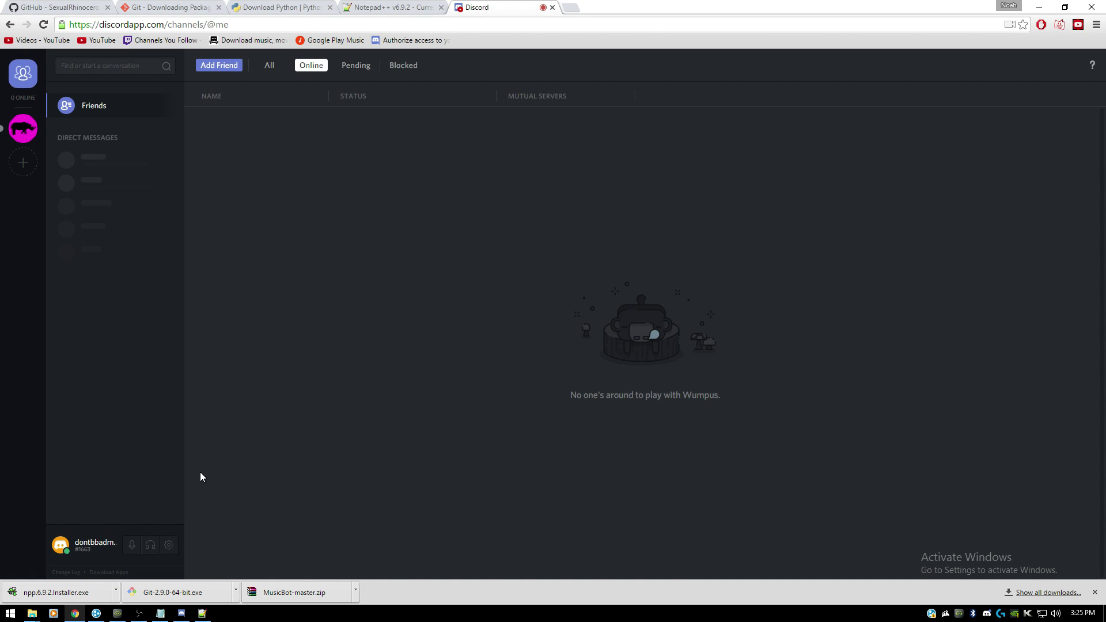
pyautogui.click(169, 545)
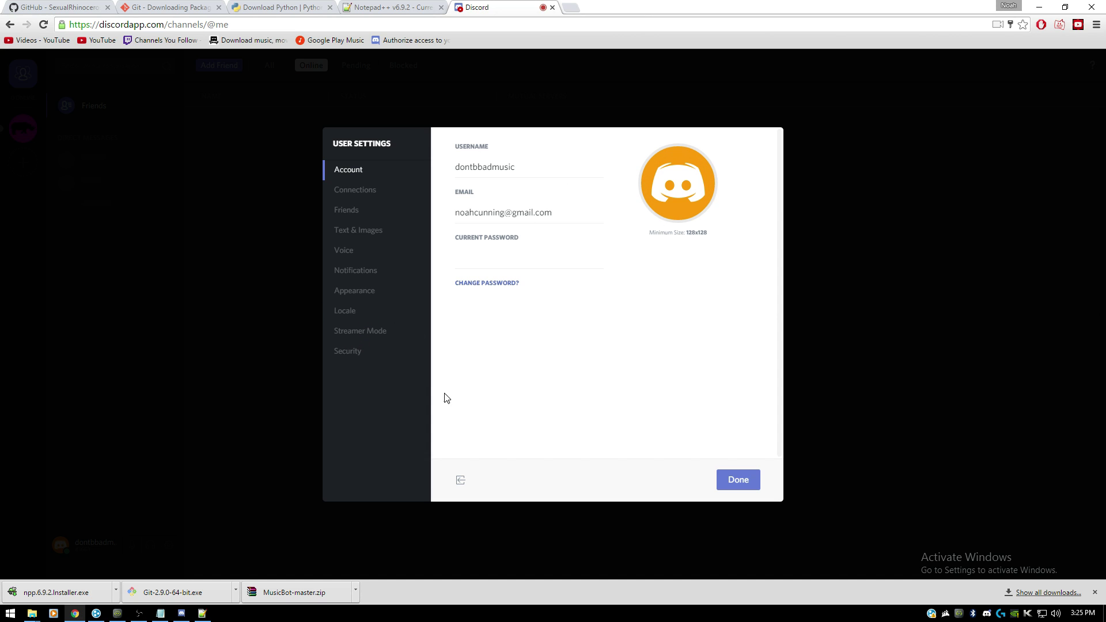
pyautogui.click(467, 480)
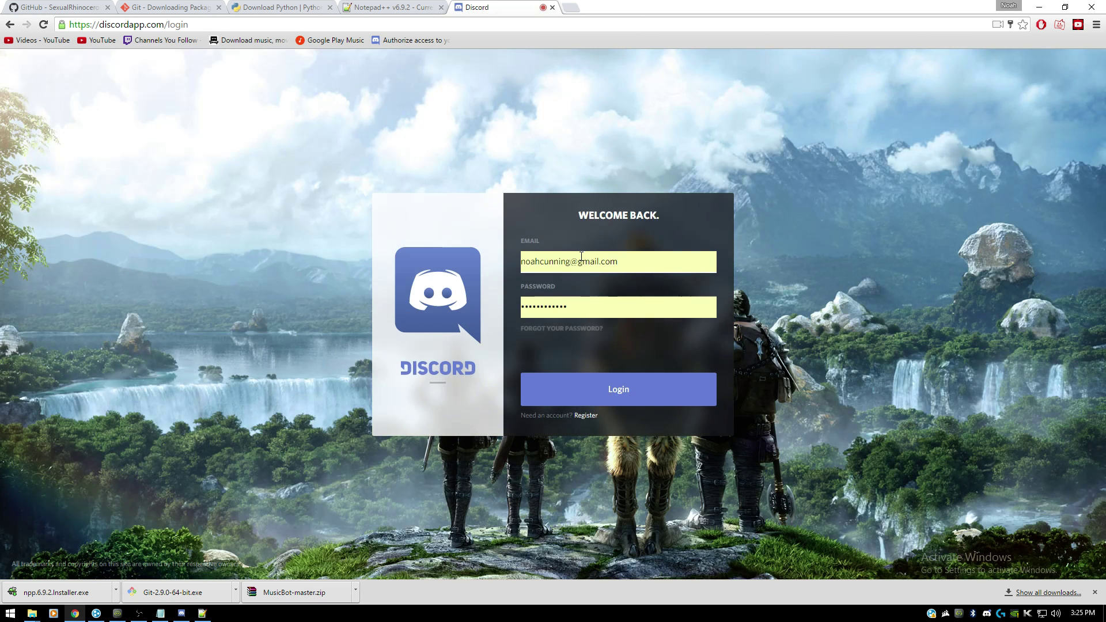
pyautogui.doubleClick(582, 261)
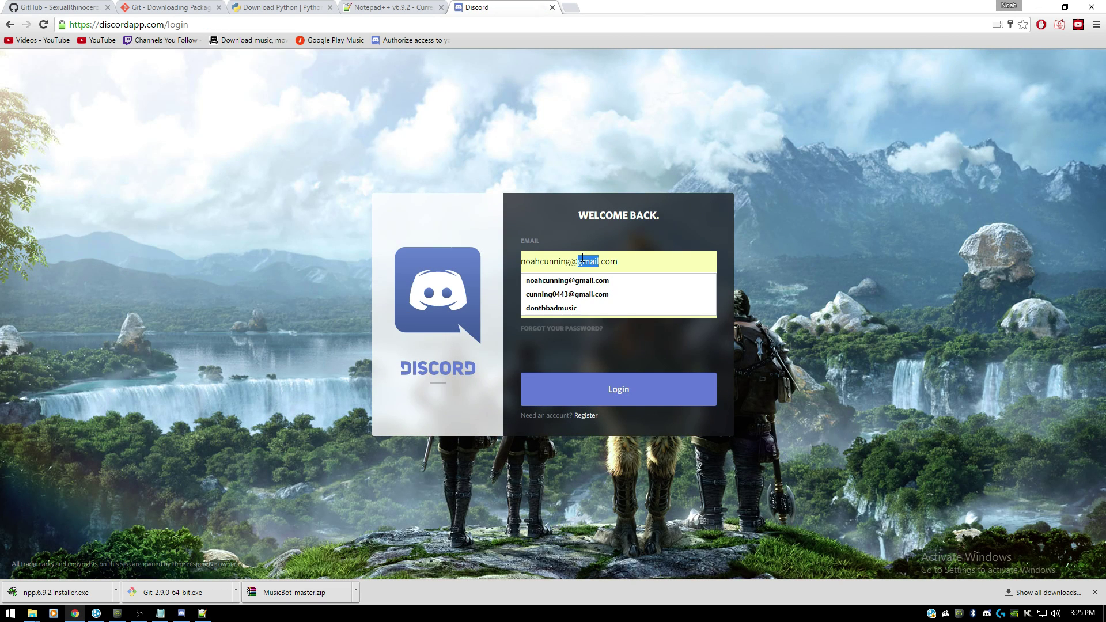
pyautogui.click(567, 294)
pyautogui.click(588, 389)
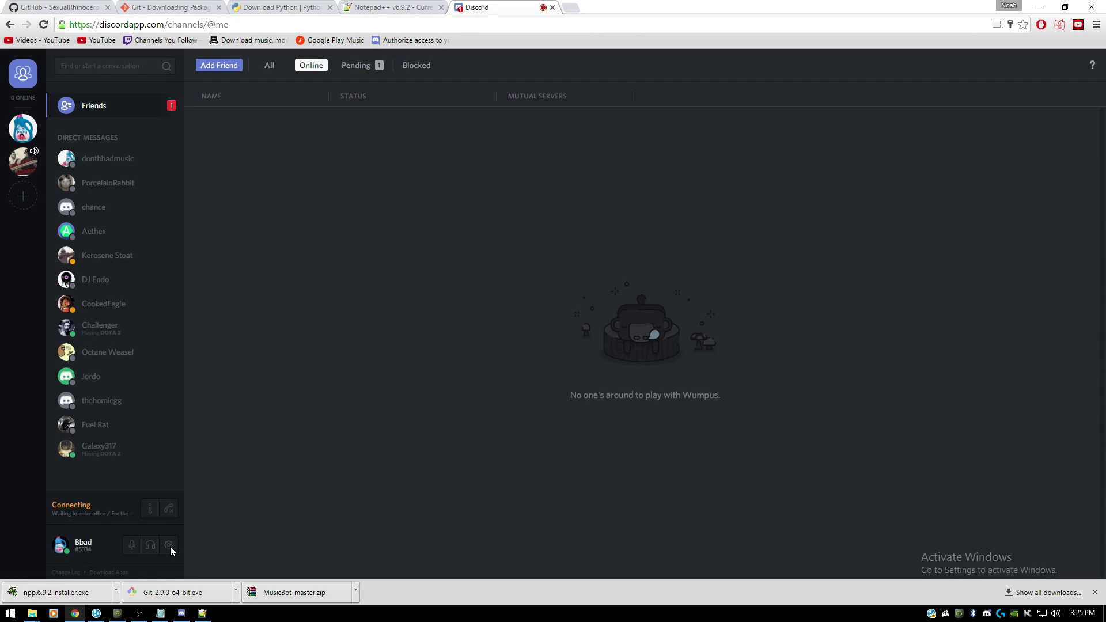
# Step: Enable Developer Mode and copy the owner's ID from the B-Bad server's member list
pyautogui.click(170, 546)
pyautogui.click(380, 291)
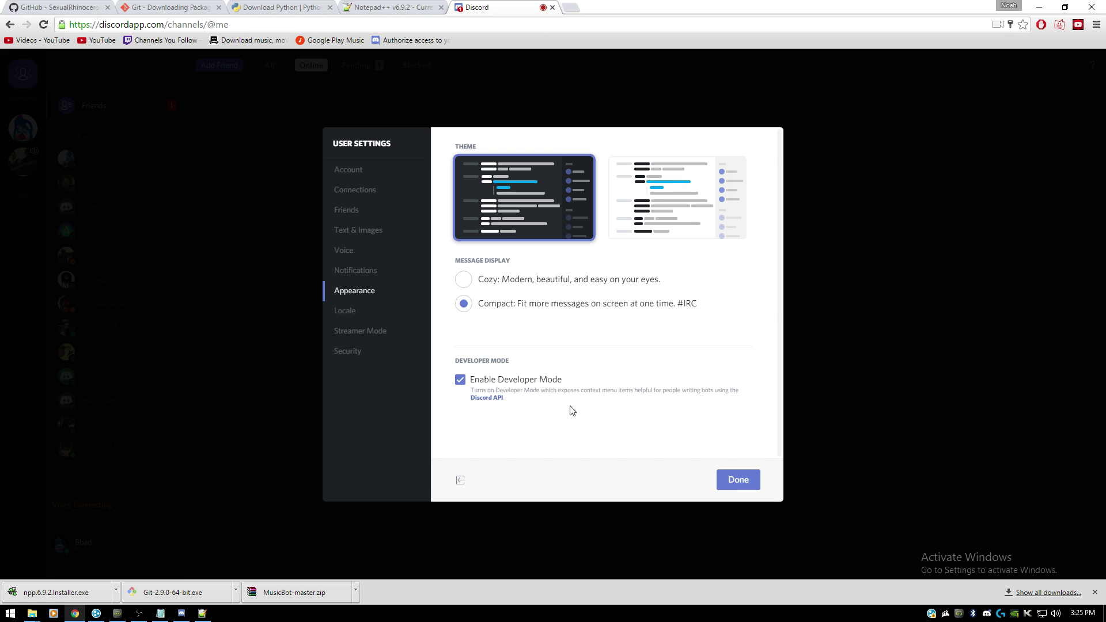
pyautogui.click(737, 483)
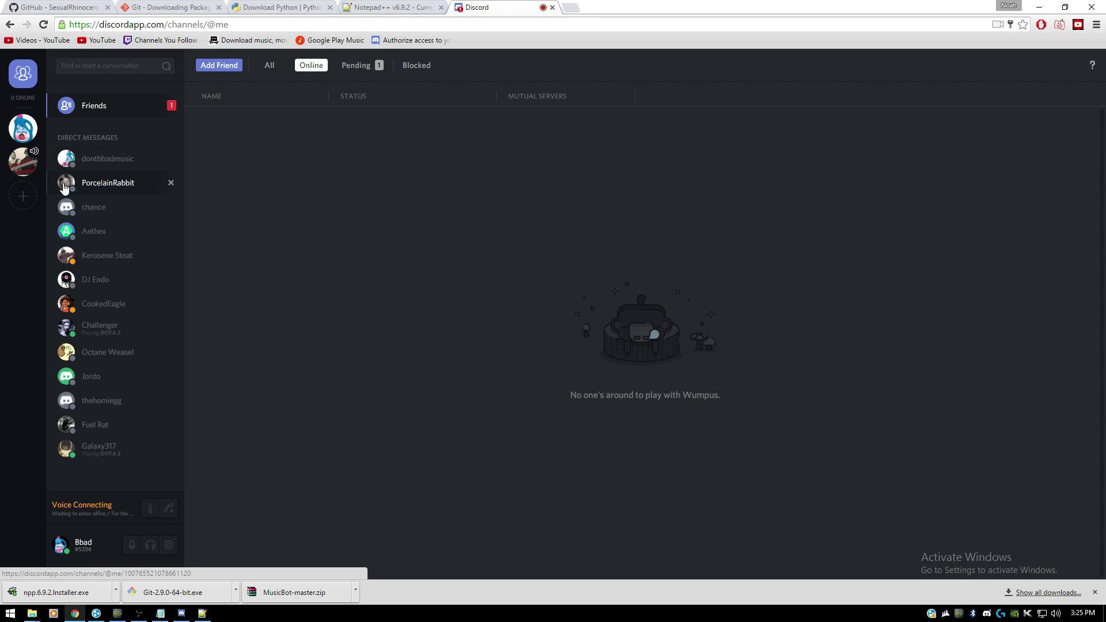
pyautogui.click(23, 128)
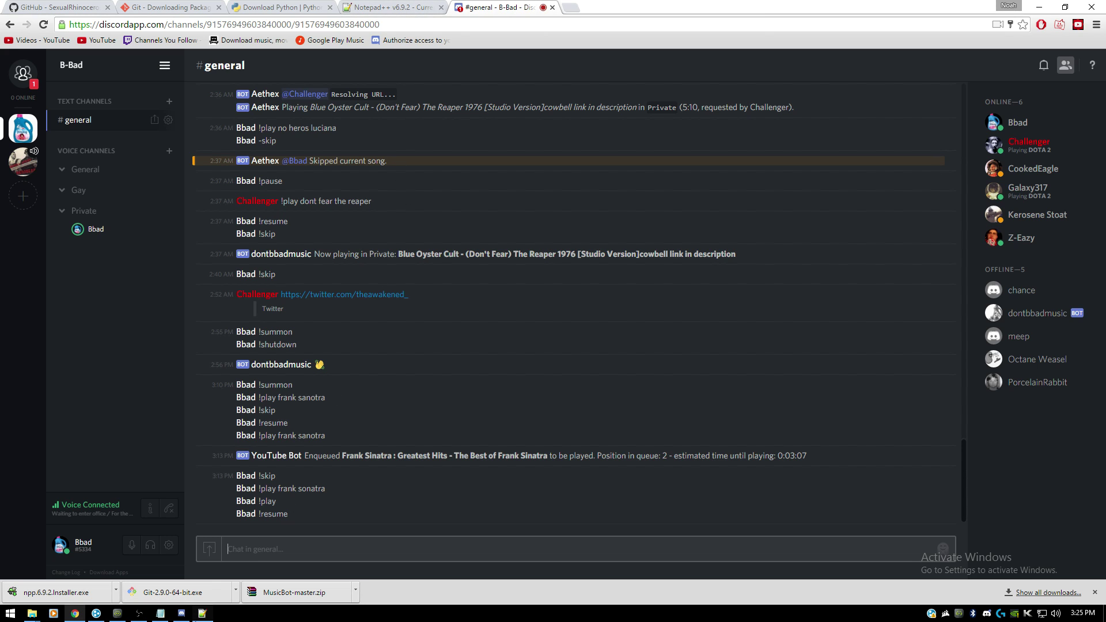
pyautogui.rightClick(1015, 122)
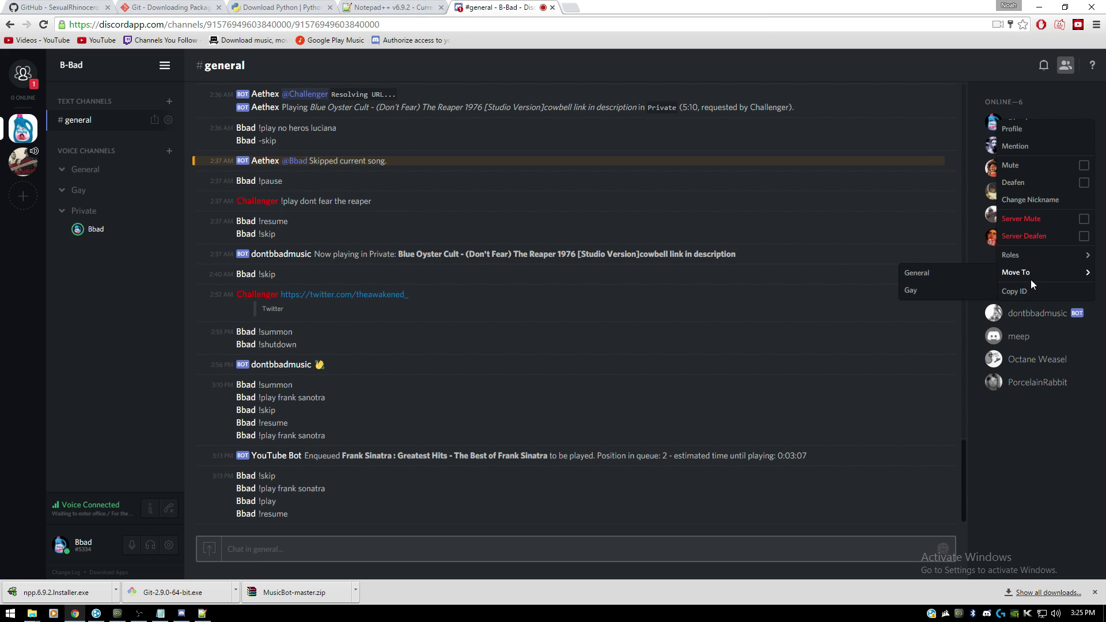
pyautogui.click(202, 613)
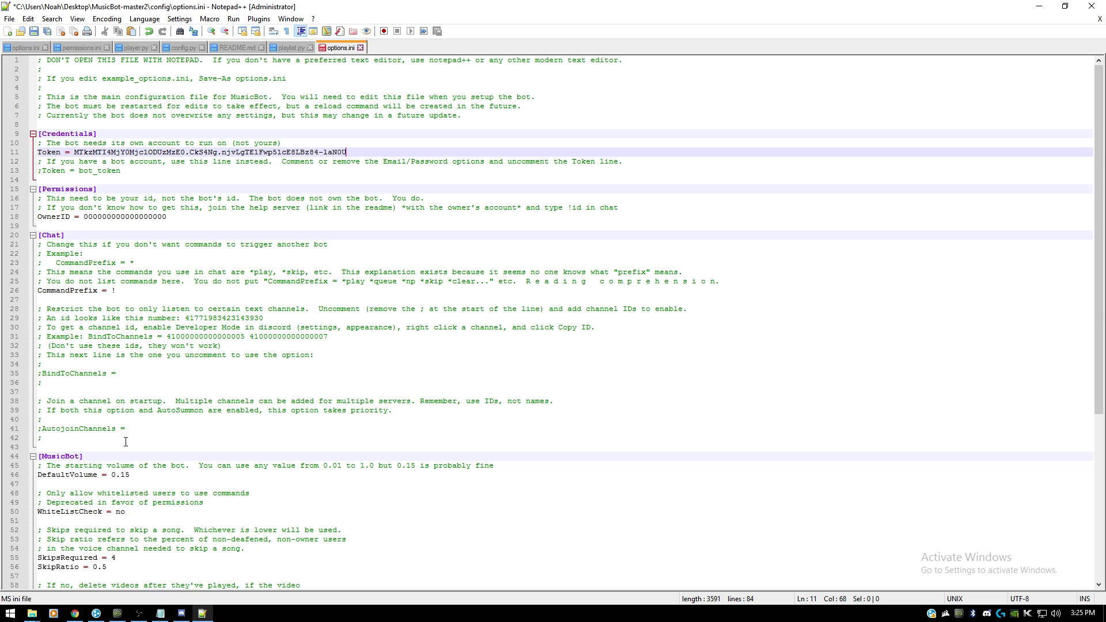
# Step: Replace the zero placeholder after OwnerID on line 18 with the owner's ID and save
pyautogui.moveTo(86, 217); pyautogui.dragTo(171, 215)
pyautogui.hotkey('ctrl', 'v')
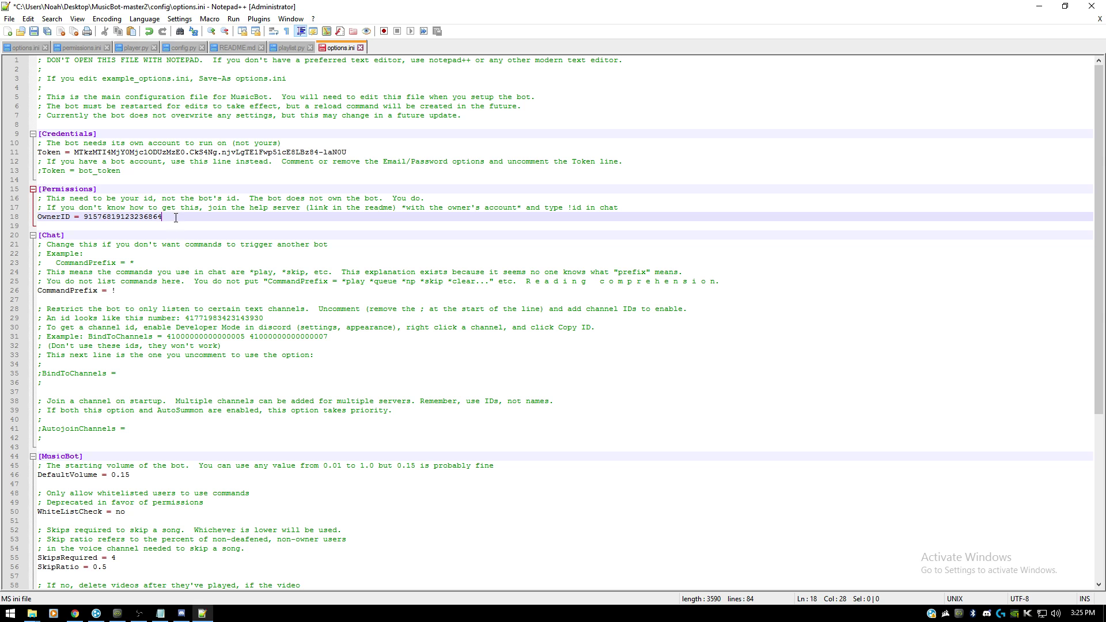
pyautogui.hotkey('ctrl', 's')
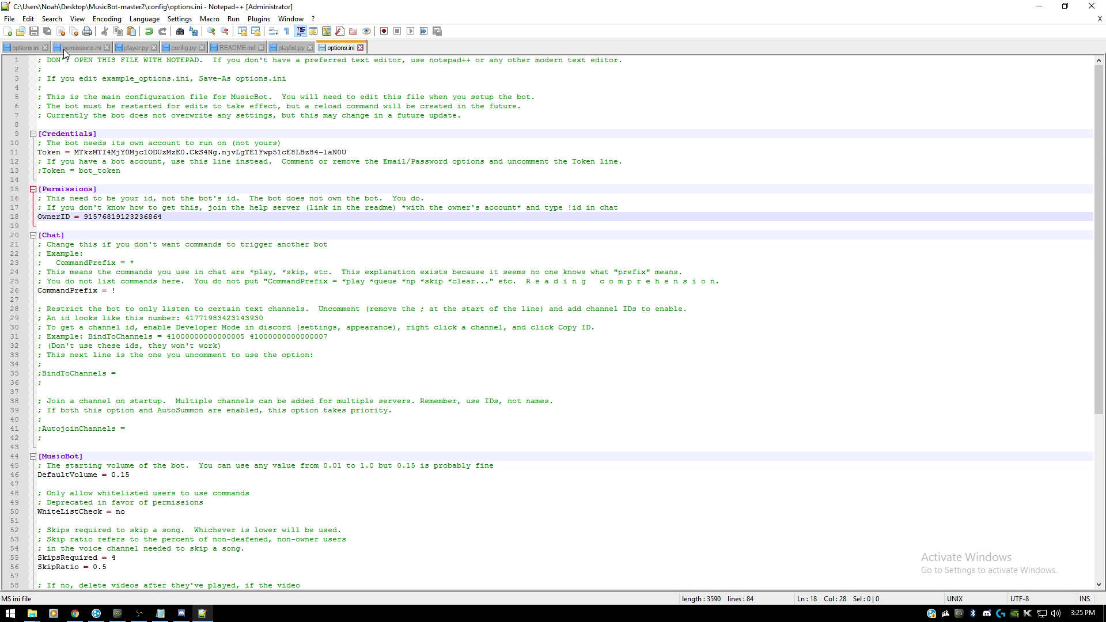